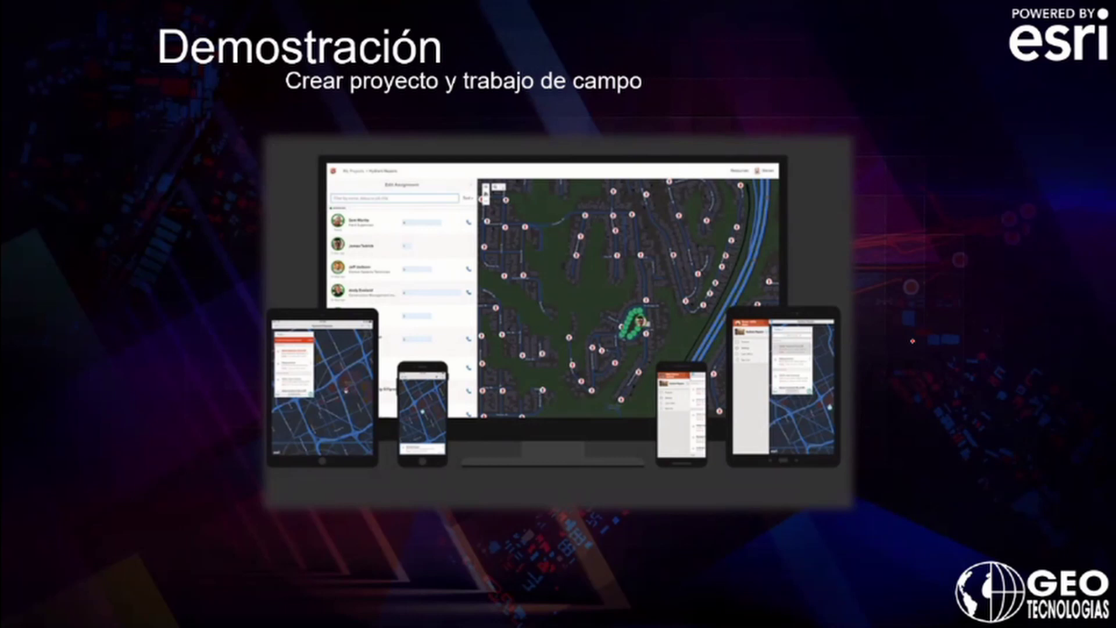
Switch to Chrome and sign in to ArcGIS Online, re-entering the account password after the first attempt
key("super")
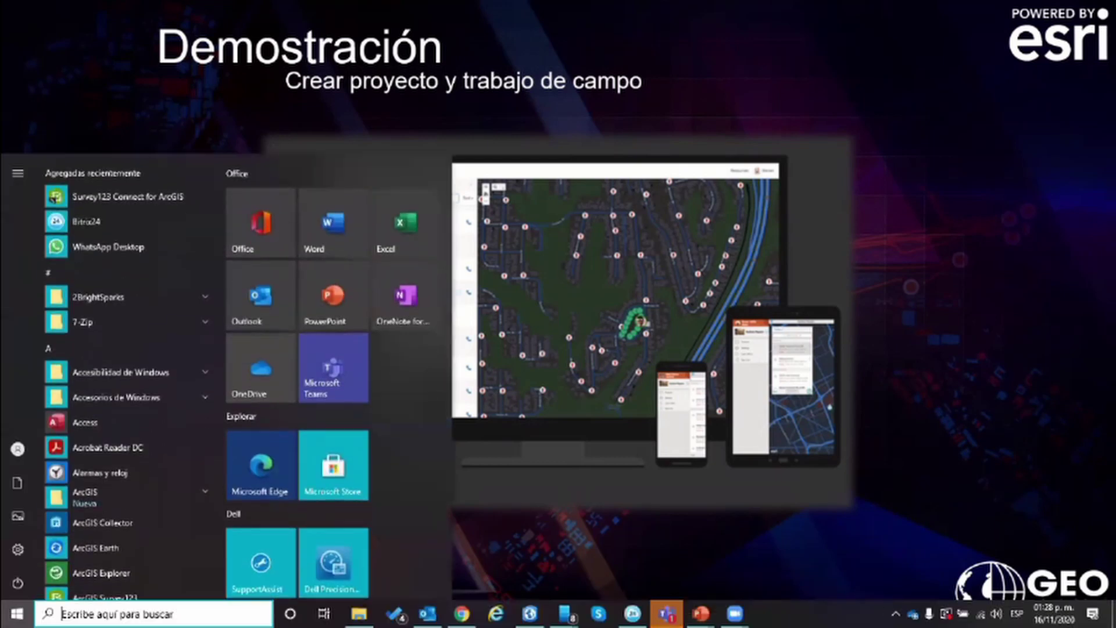
left_click(462, 613)
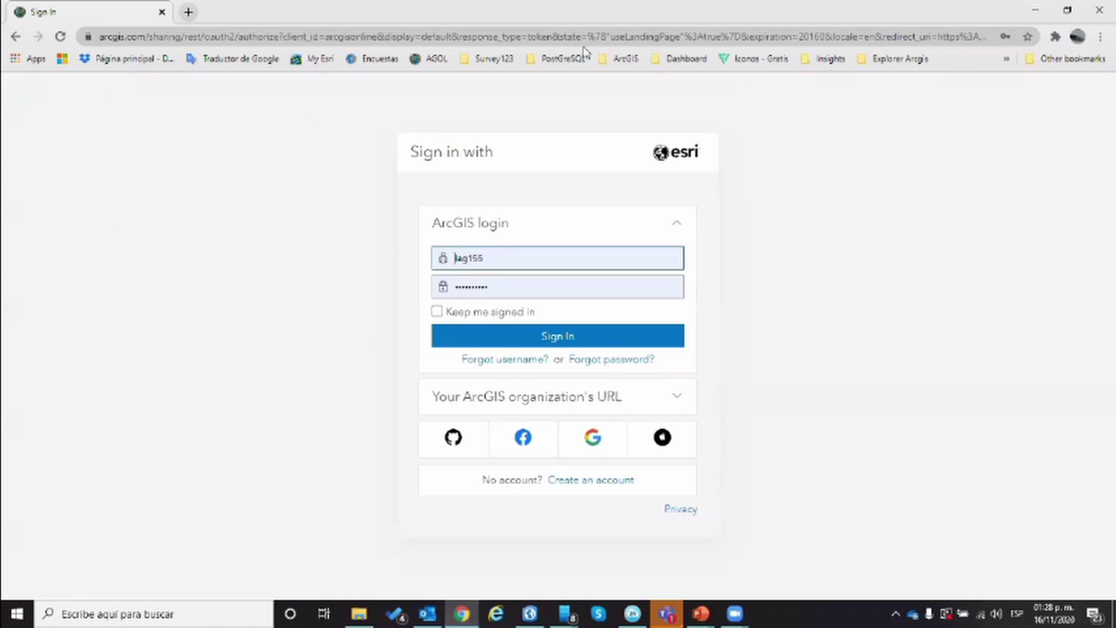
left_click(582, 344)
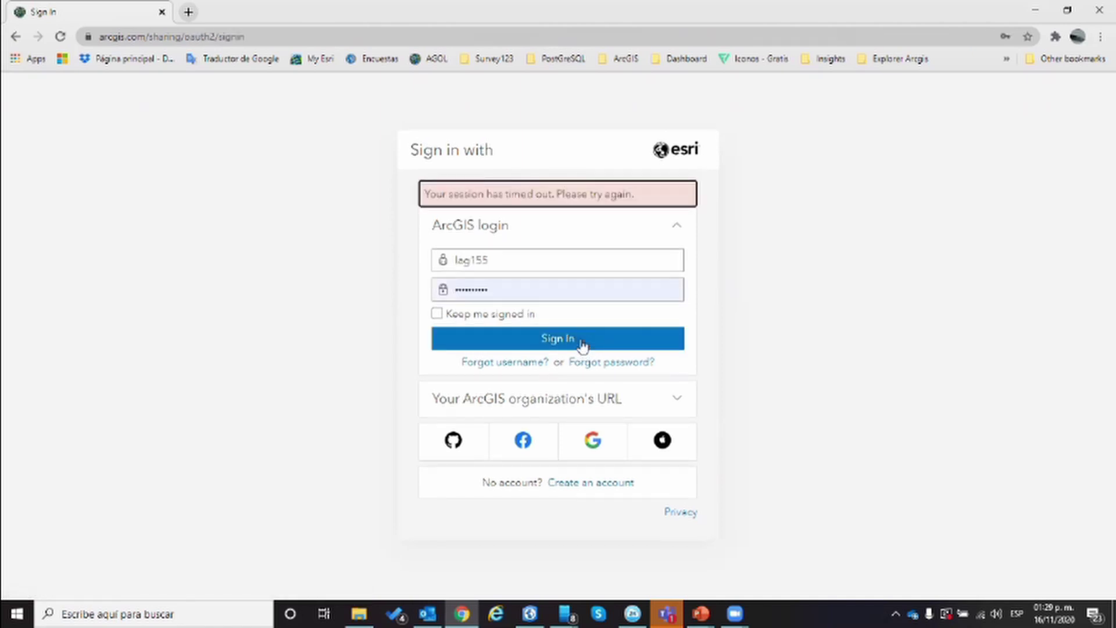
double_click(524, 289)
type("•••••••••")
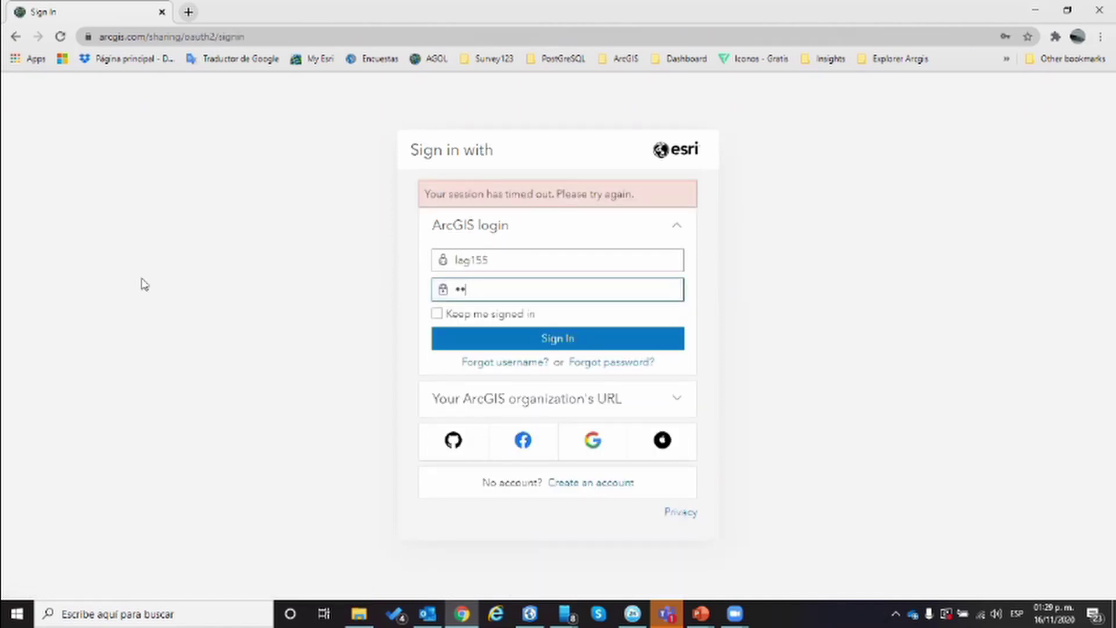
key("Return")
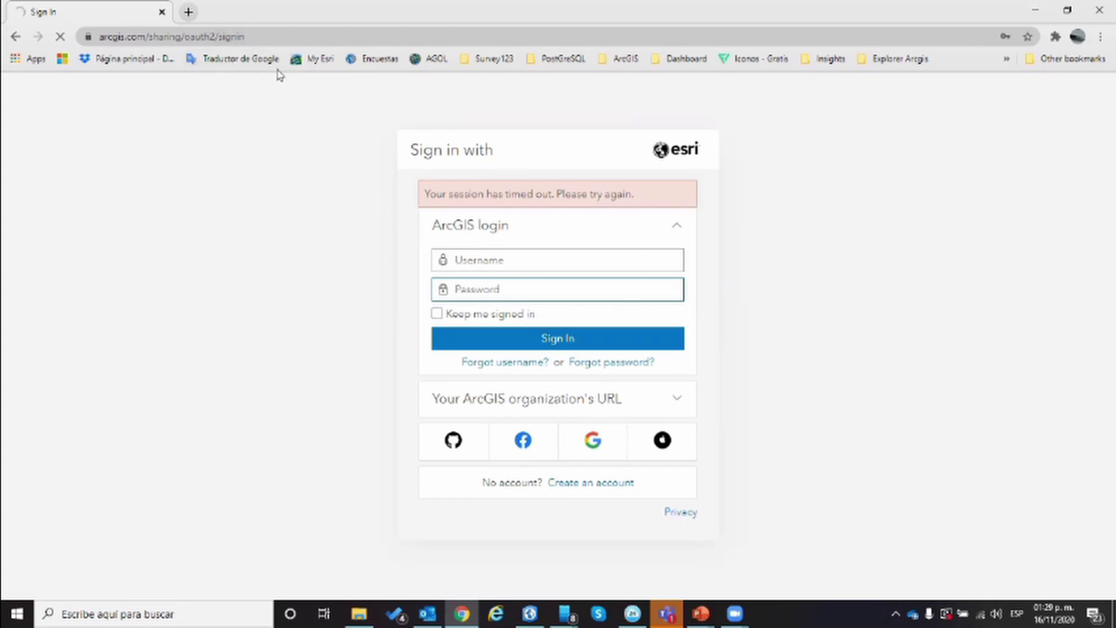
Open the ArcGIS Workforce projects page (workforce.arcgis.com/projects) in a new browser tab
left_click(188, 12)
left_click(179, 33)
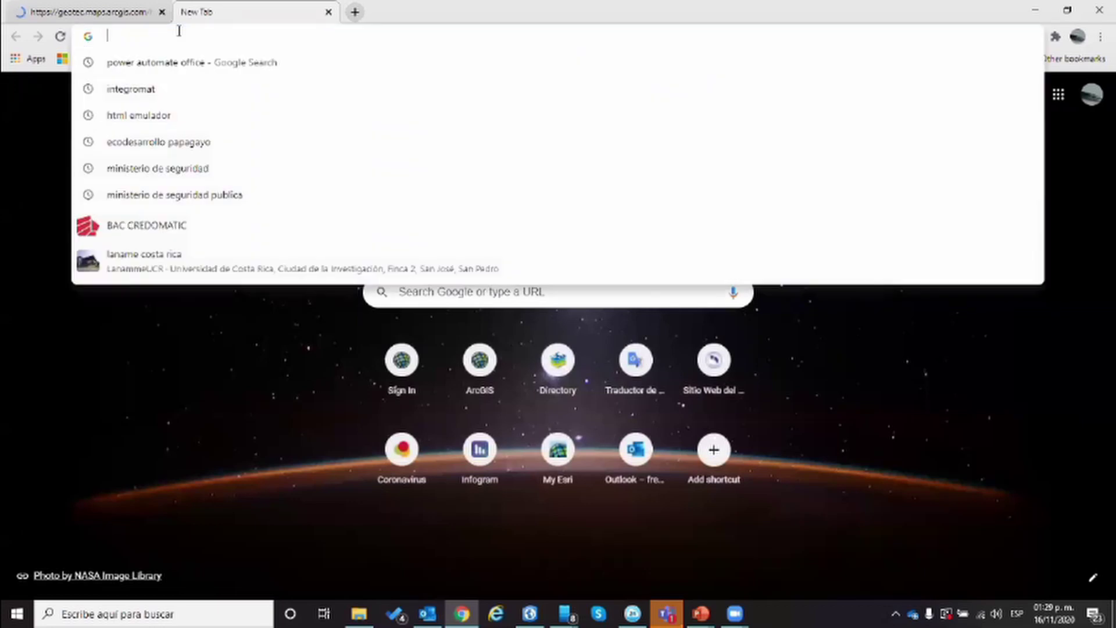
type("work")
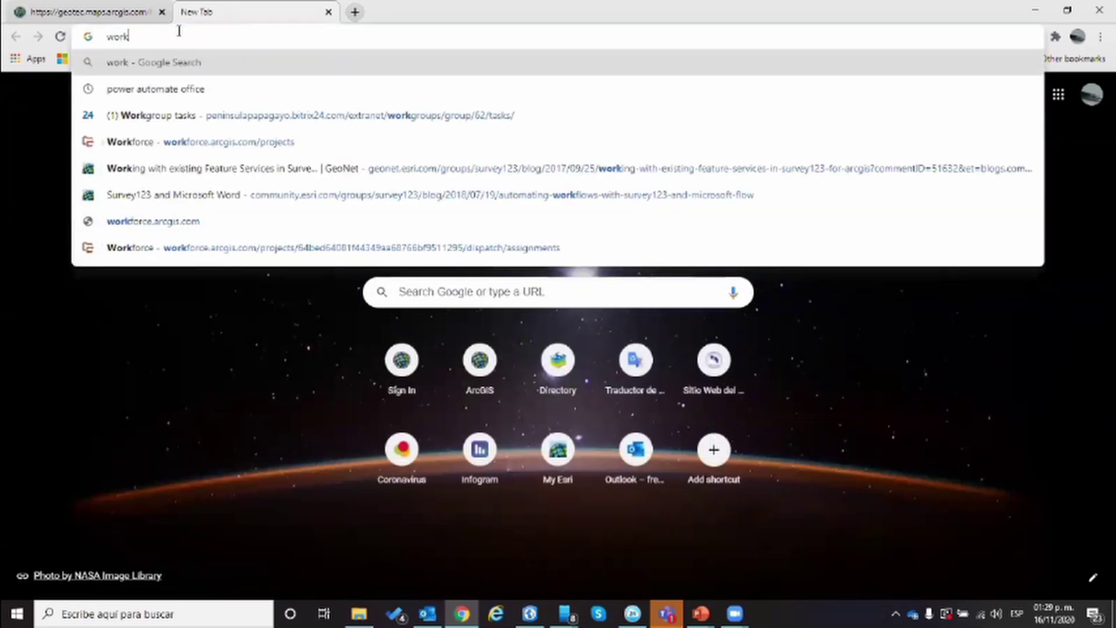
left_click(242, 117)
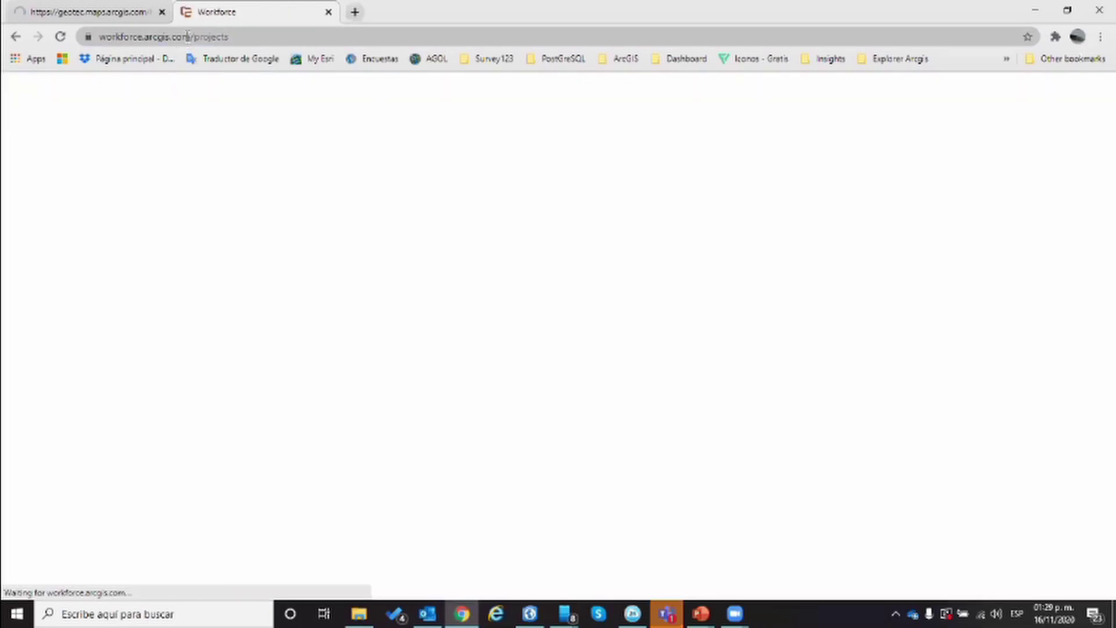
Check the ArcGIS Online content page and find Workforce among the organization's available apps
left_click(86, 12)
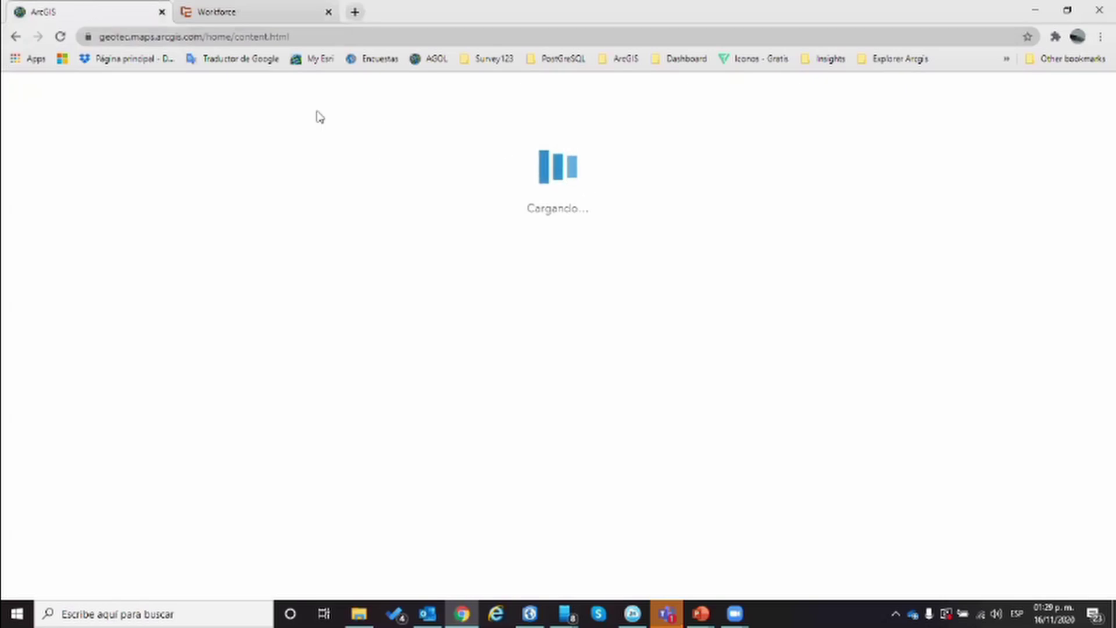
left_click(272, 8)
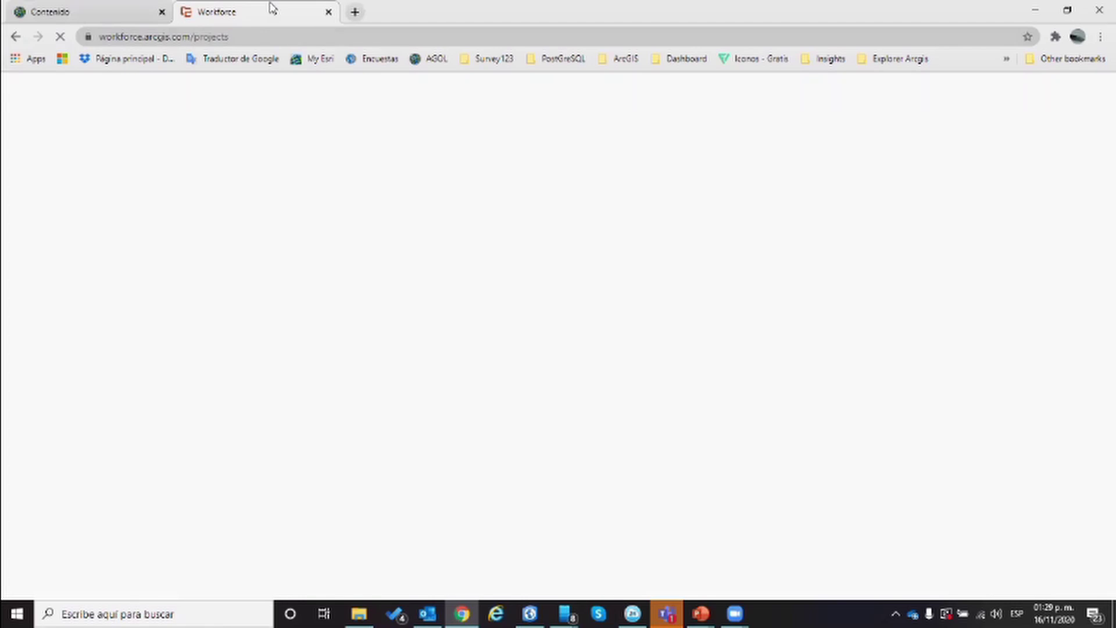
left_click(96, 10)
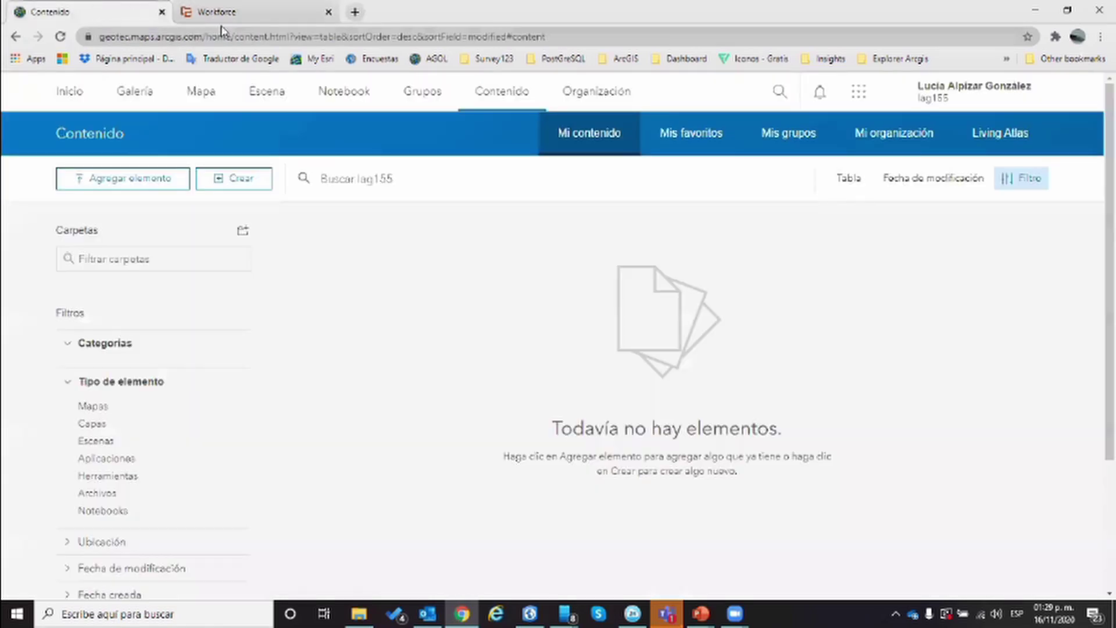
left_click(862, 93)
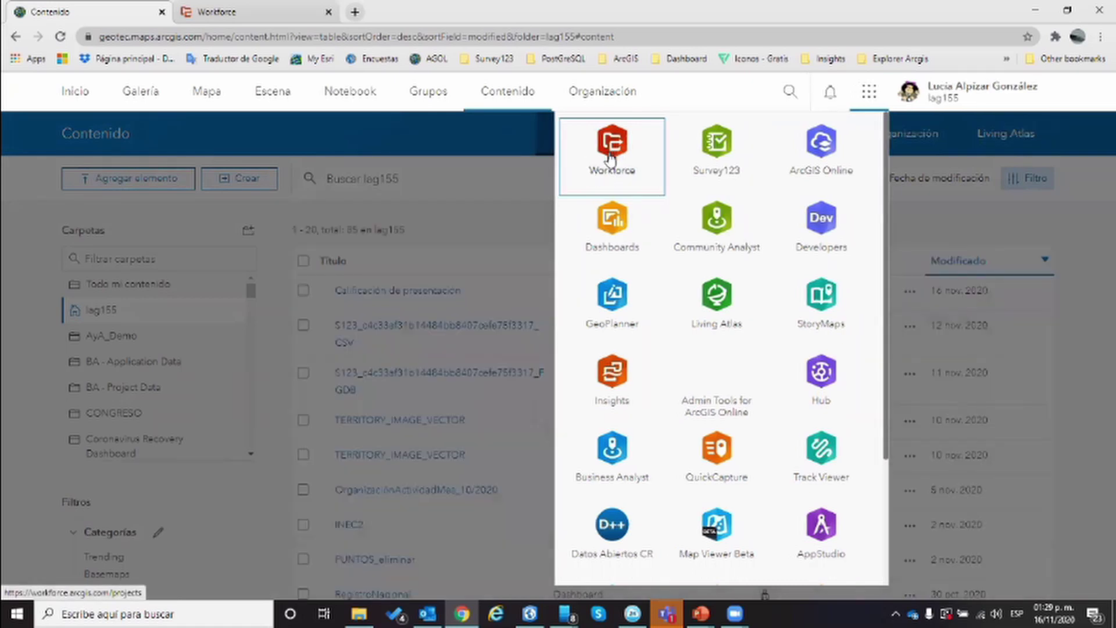
Return to Workforce and review the existing projects and the classic projects
left_click(227, 12)
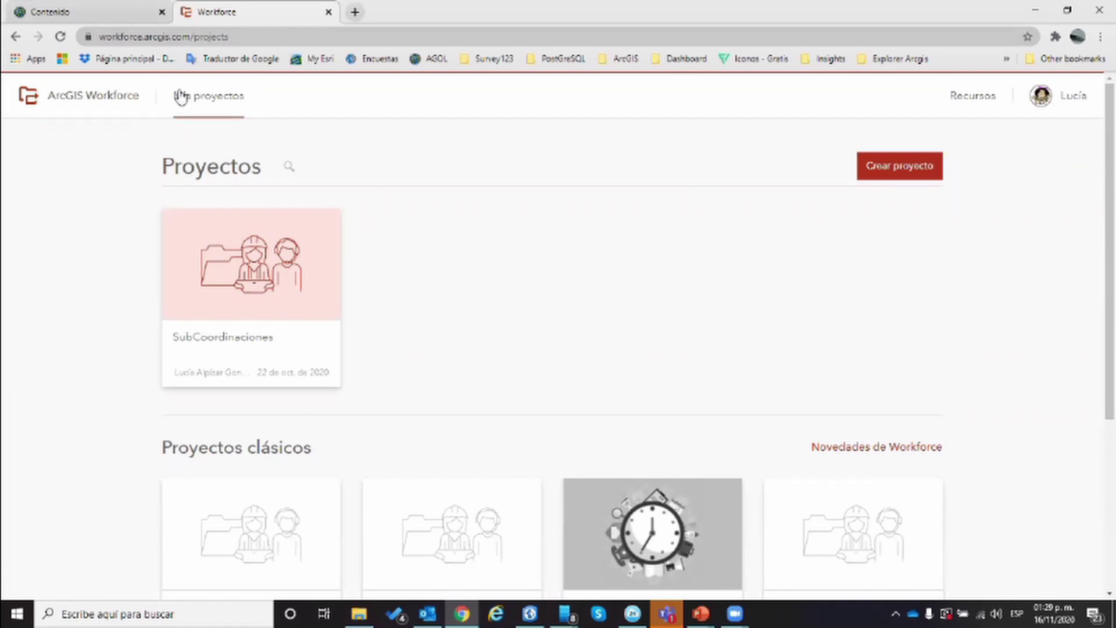
scroll(364, 326, "down", 5)
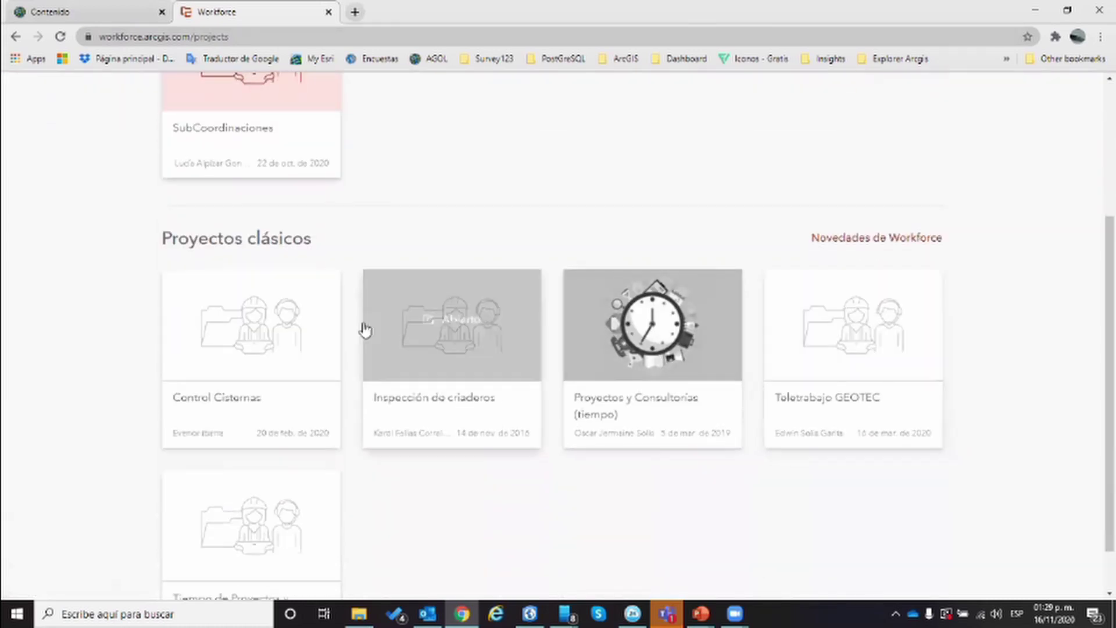
scroll(794, 414, "up", 5)
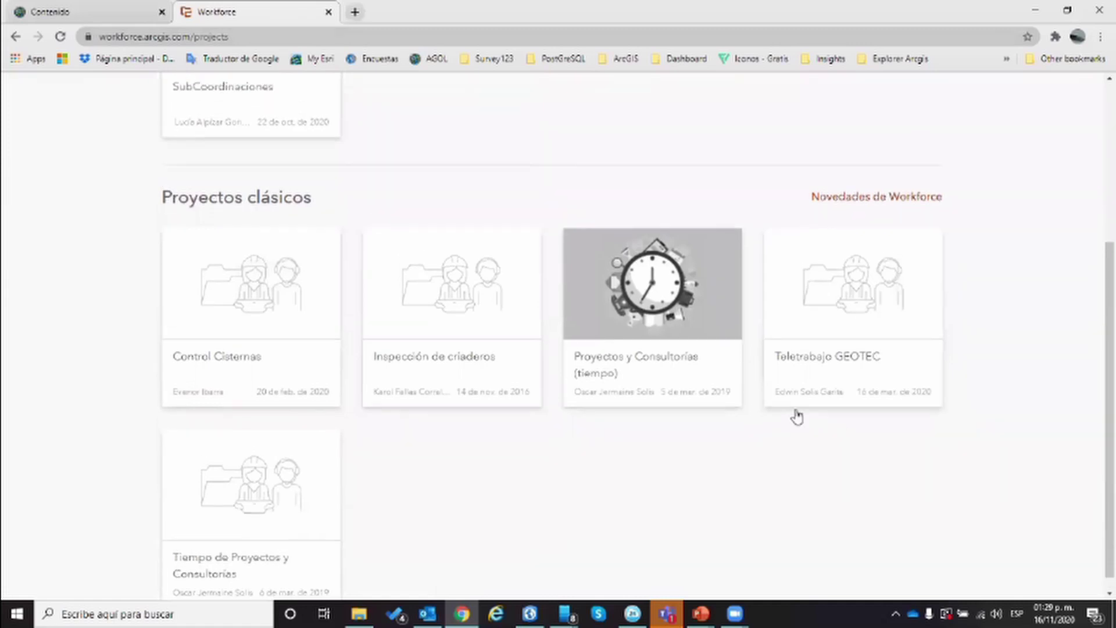
mouse_move(274, 309)
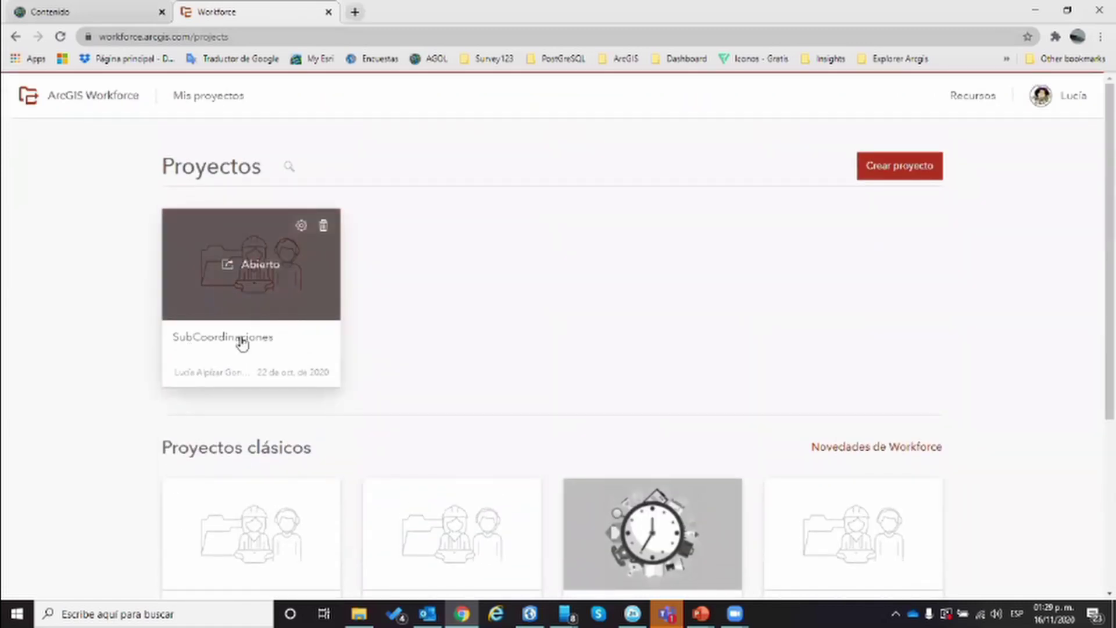
scroll(419, 375, "down", 1)
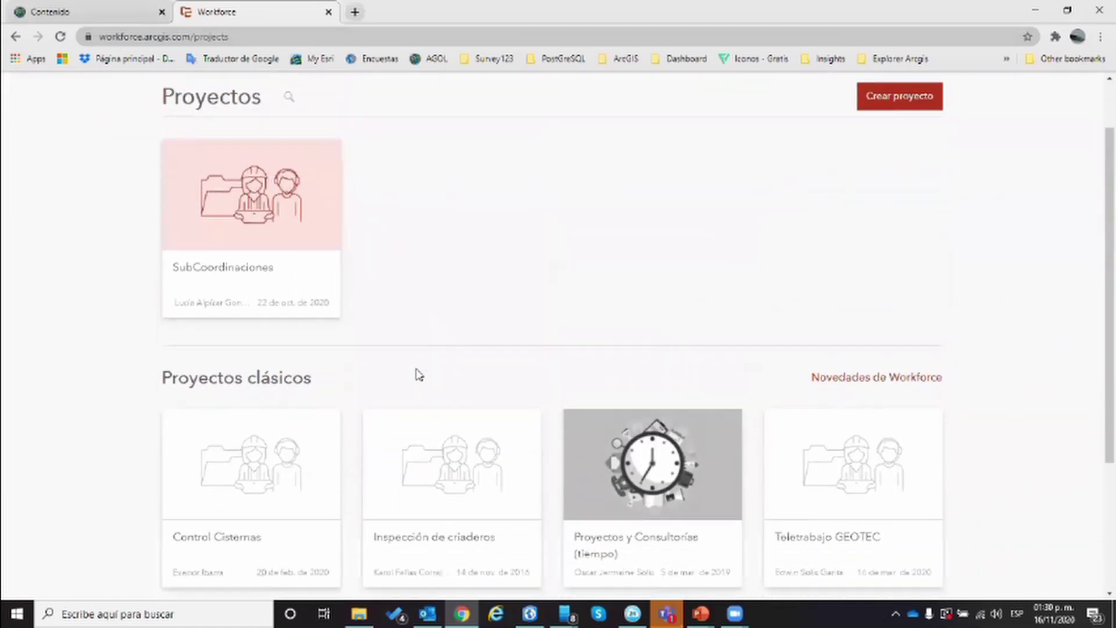
scroll(464, 346, "up", 1)
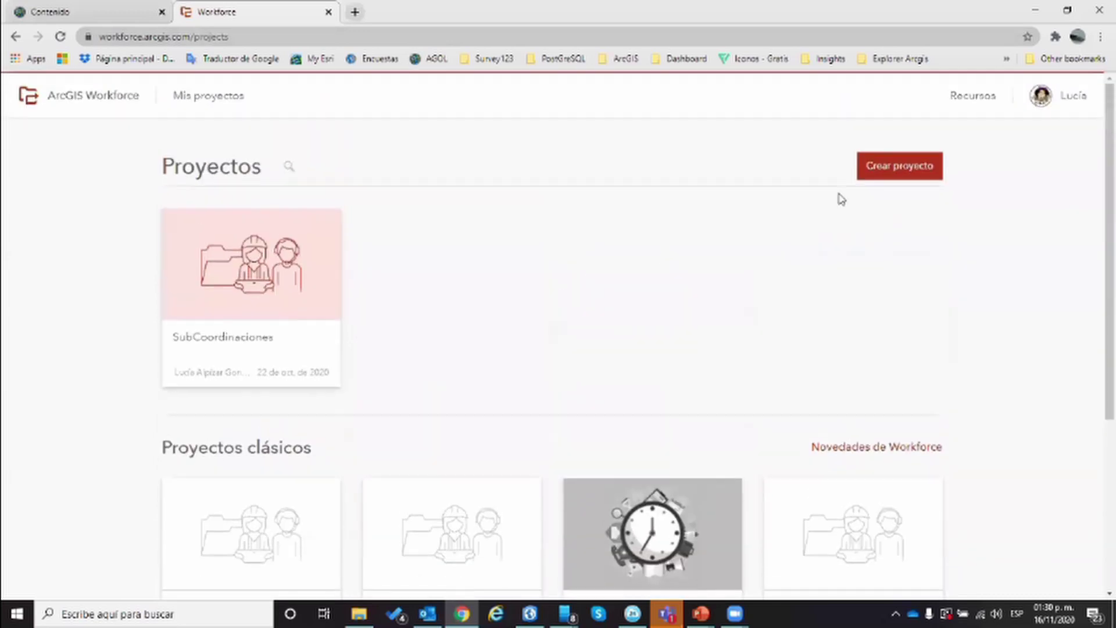
Create a project named "Asignación de visita de censo" with the summary "Contiene las asignaciones para realizar trabajo de Censo"
left_click(914, 166)
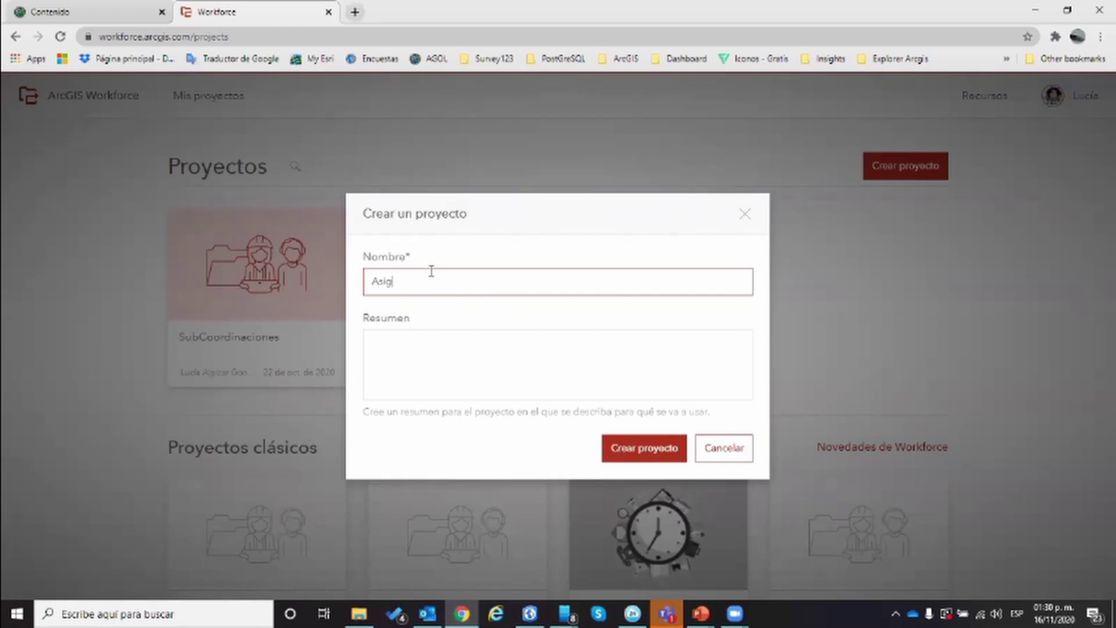
type("Asignación de visita de censo")
left_click(425, 355)
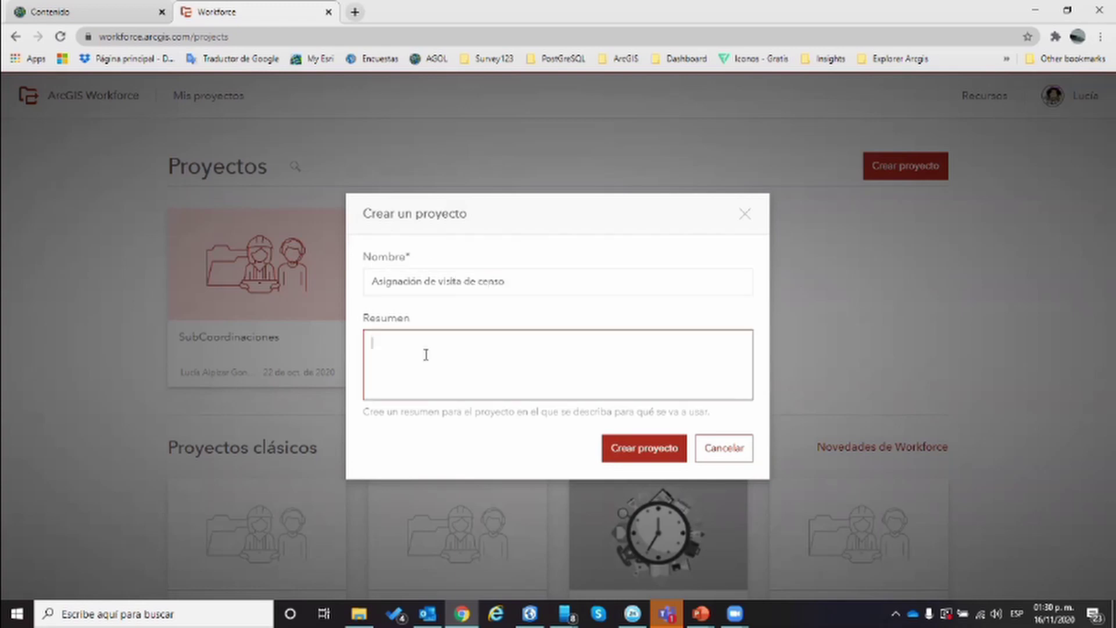
type("Contienelas asignaciones par")
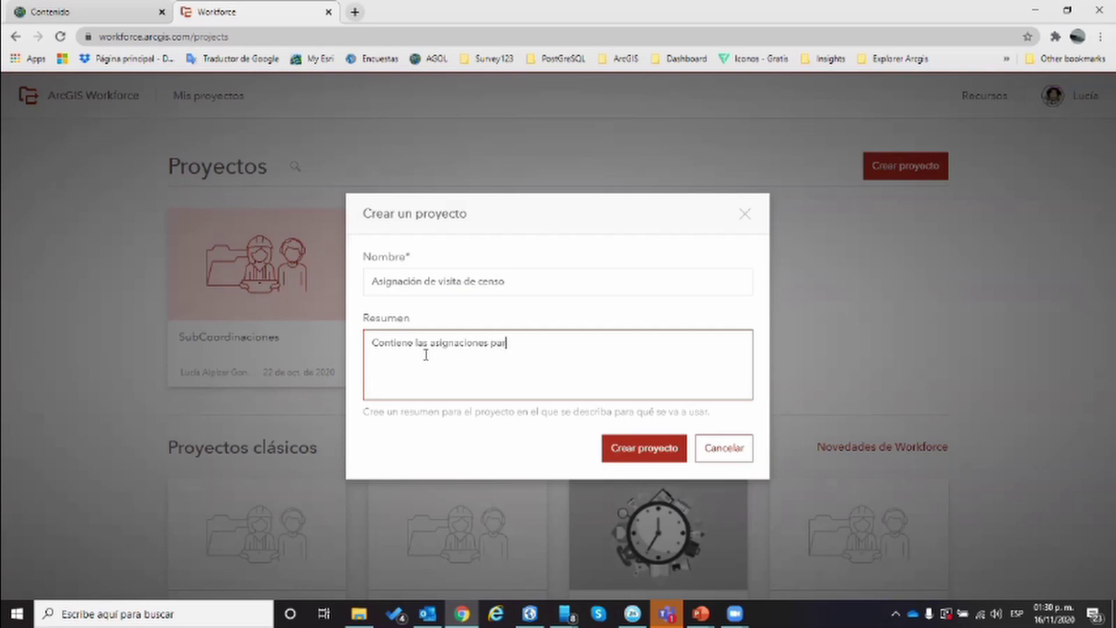
type("a realizar trabajo de ")
type("Cne")
key("BackSpace")
key("BackSpace")
type("enso")
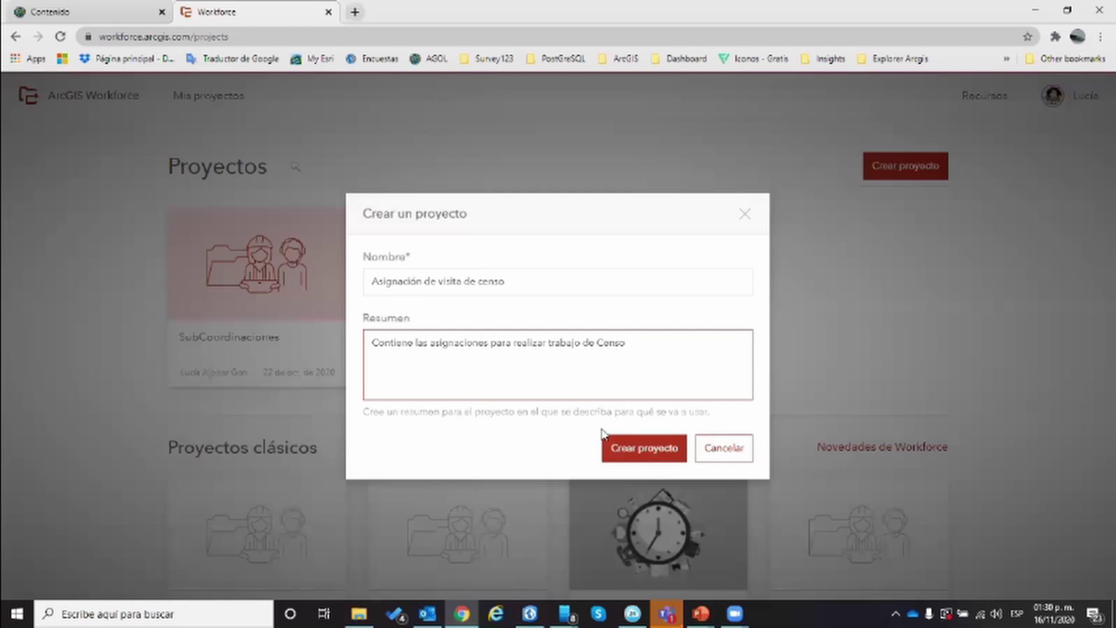
left_click(632, 449)
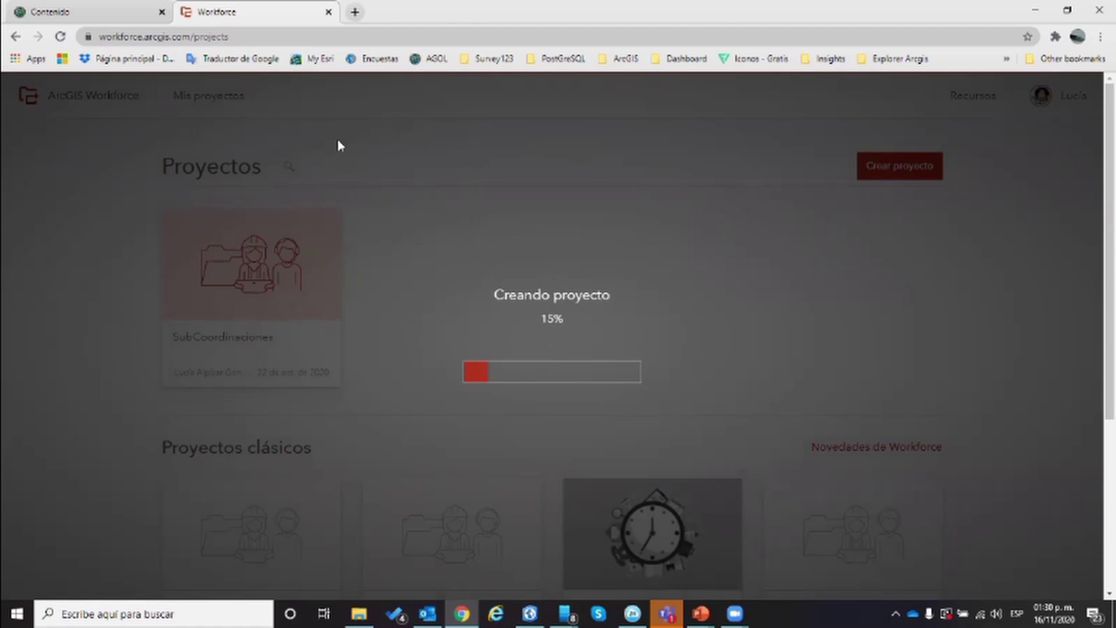
Browse the folders in the ArcGIS Online content and view the items of the BA - Application Data folder
left_click(106, 16)
left_click(378, 159)
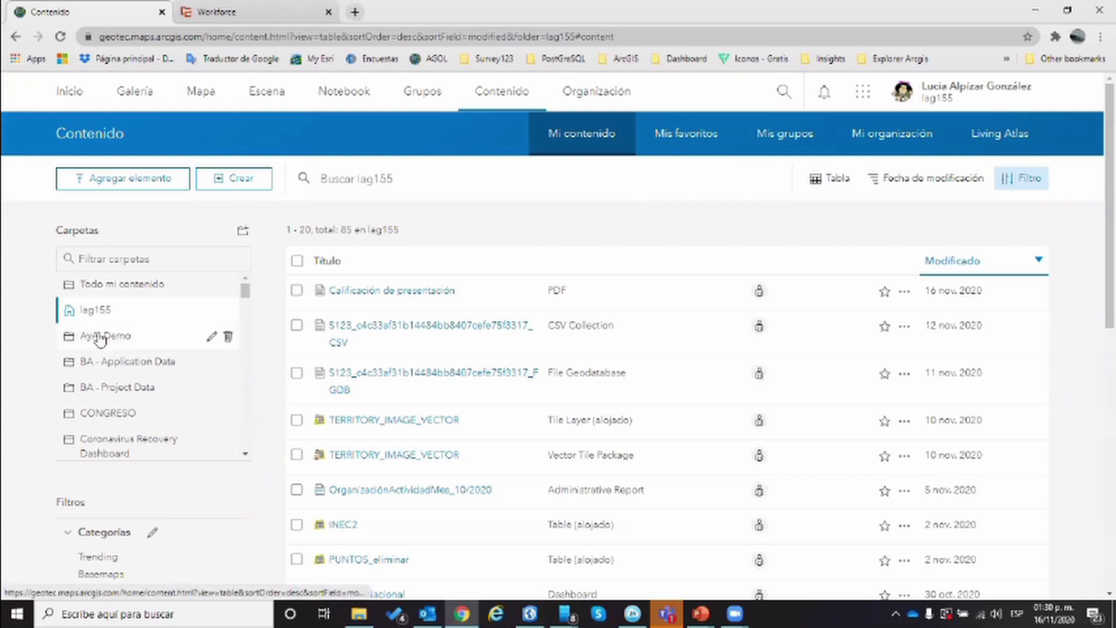
scroll(142, 390, "down", 1)
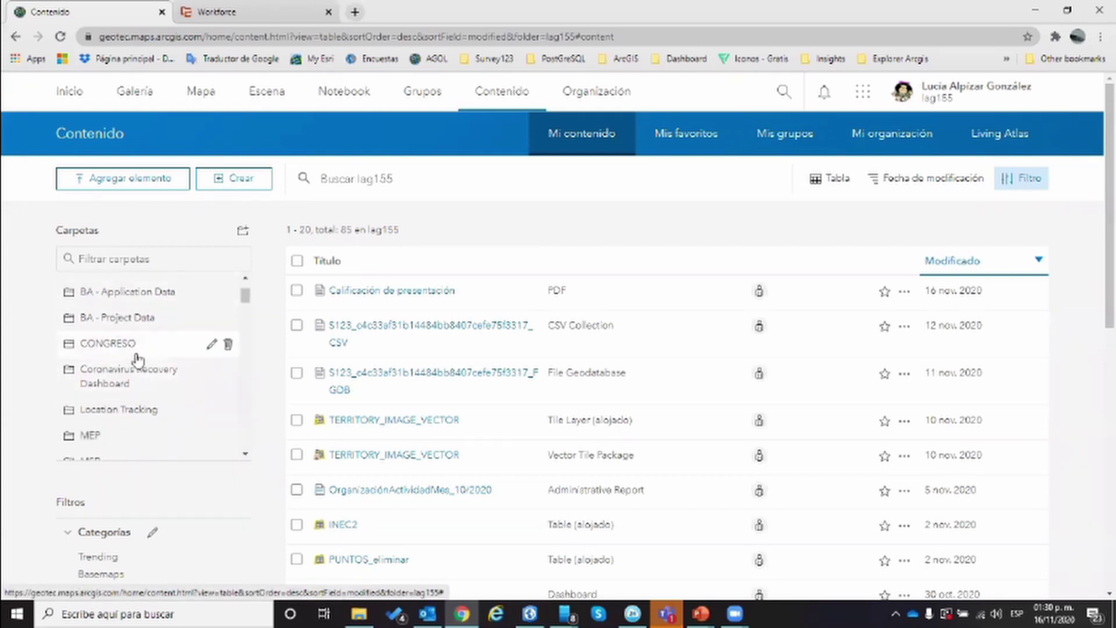
scroll(138, 360, "down", 3)
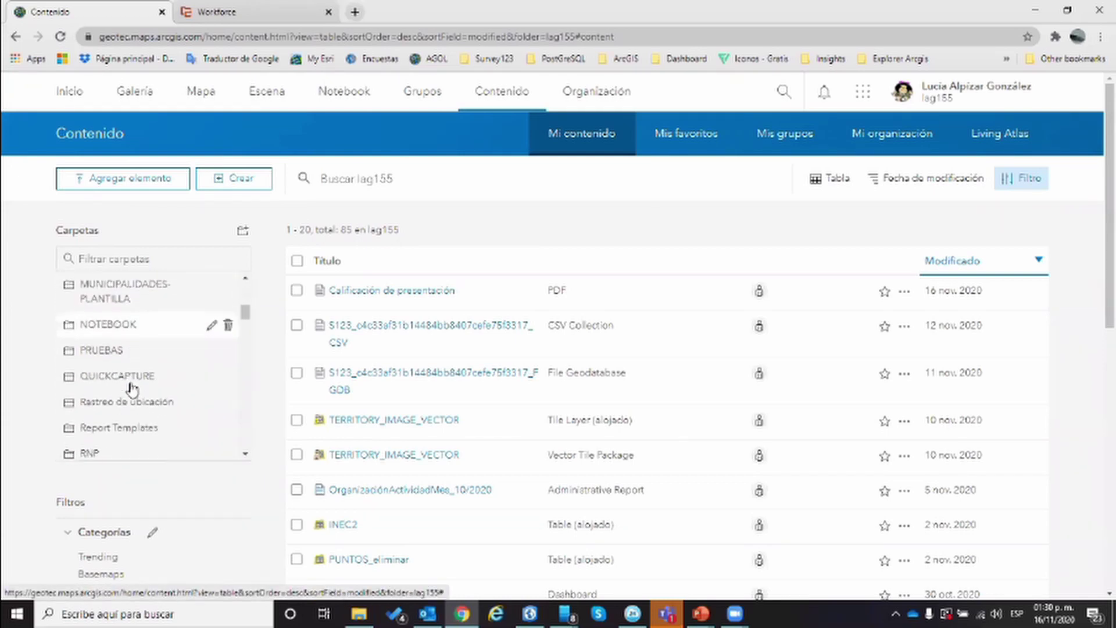
scroll(134, 400, "up", 5)
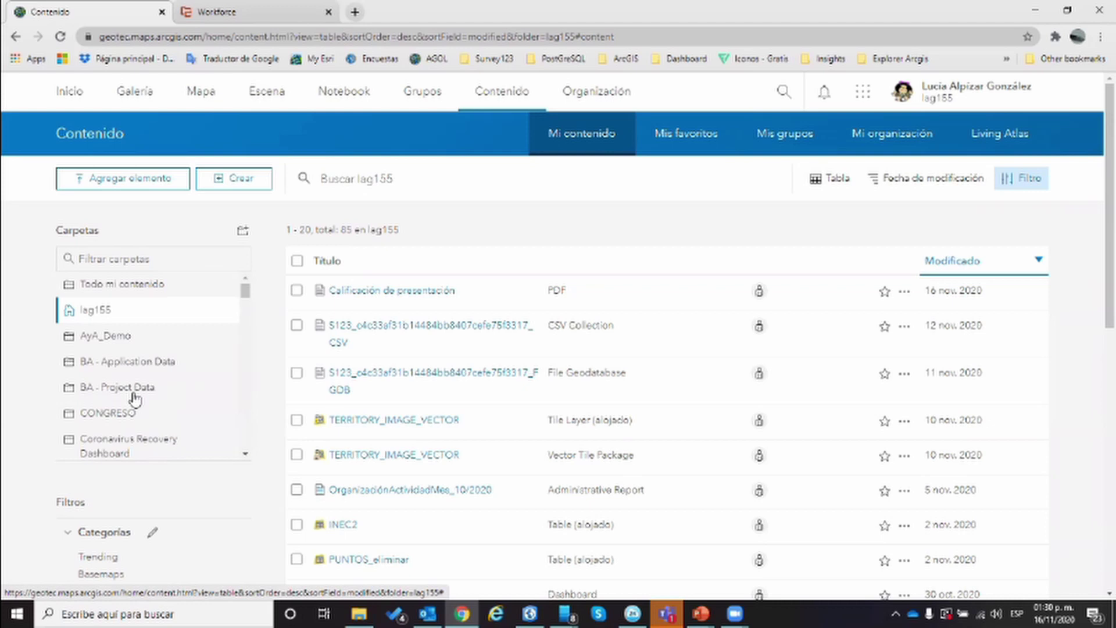
left_click(129, 366)
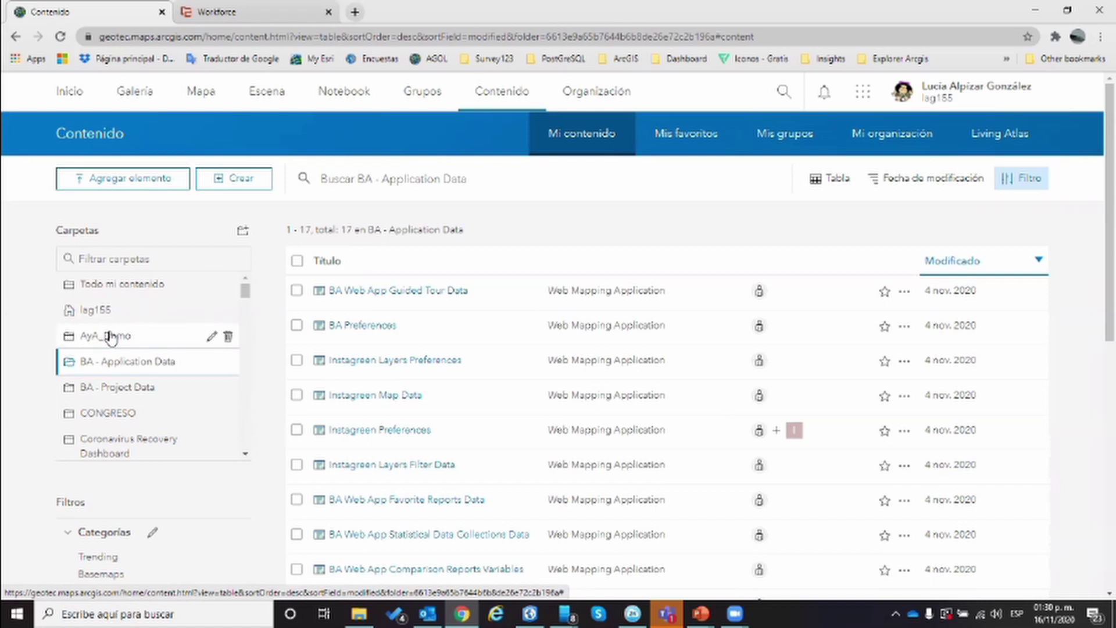
Return to the new Workforce project and read the explanation of assignment types
left_click(232, 17)
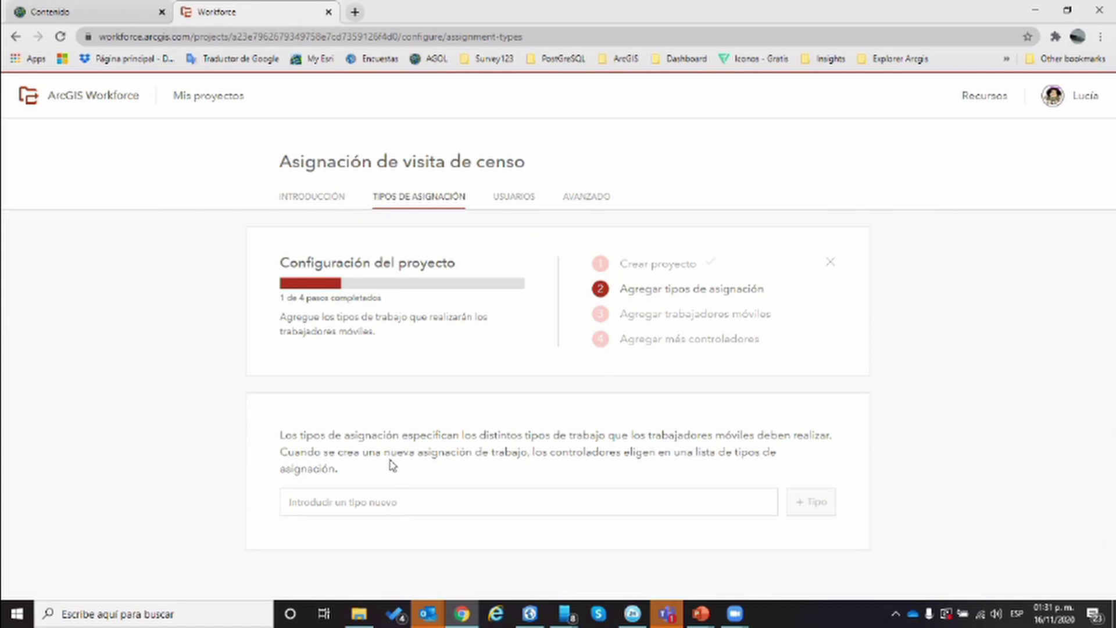
left_click_drag(361, 452, 289, 439)
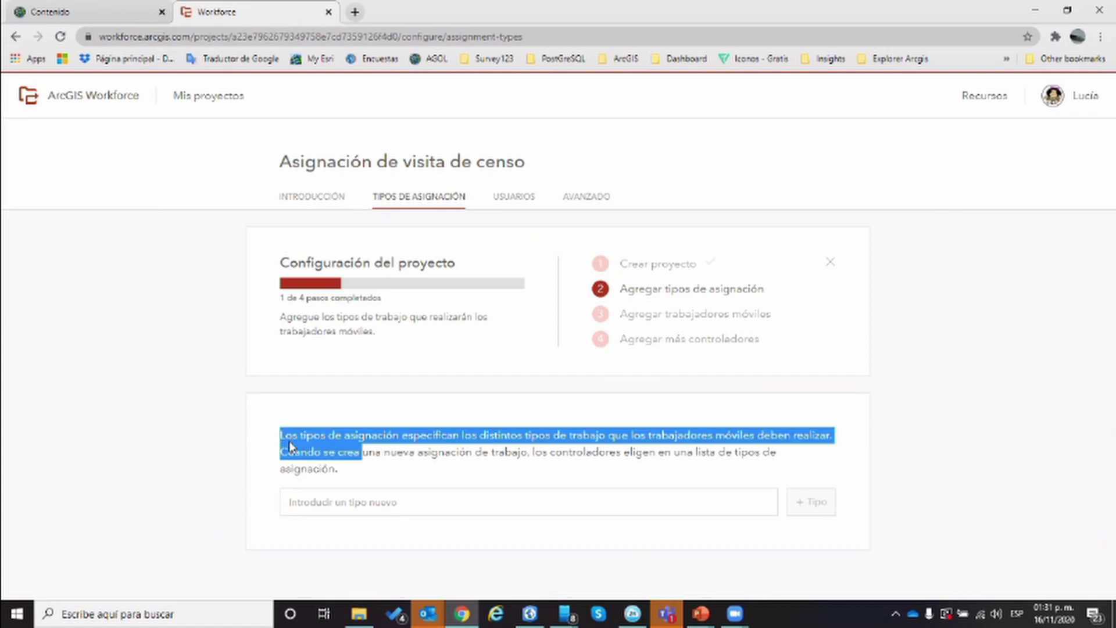
left_click(287, 436)
left_click_drag(286, 437, 342, 471)
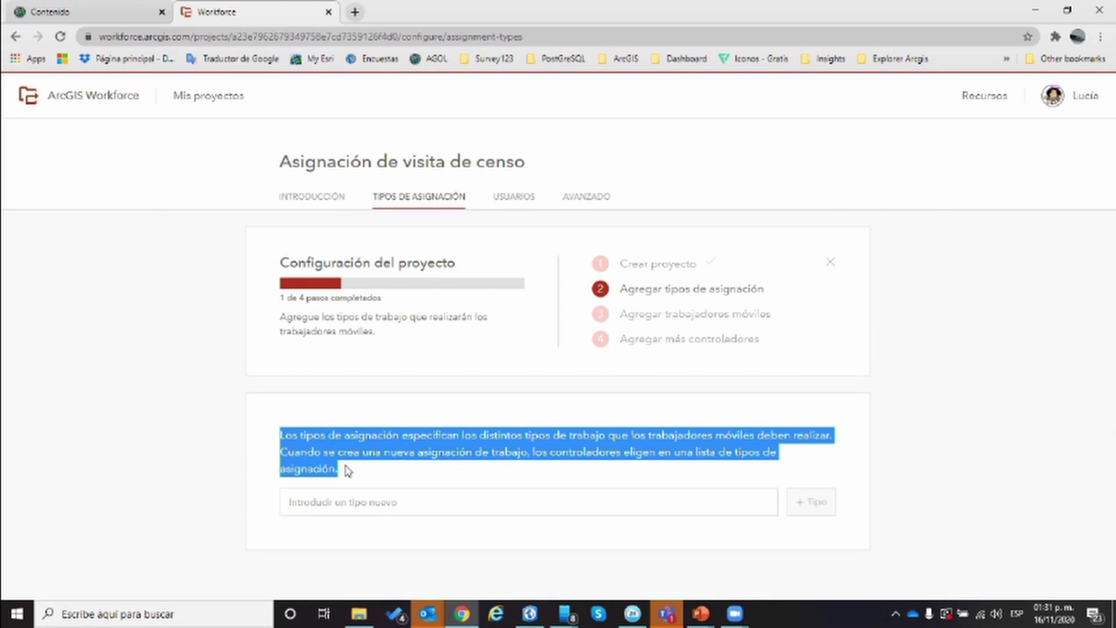
left_click(361, 472)
Add the assignment types Censo Habitacional, Censo de Patentes and Censo Condominios to the project
left_click(340, 496)
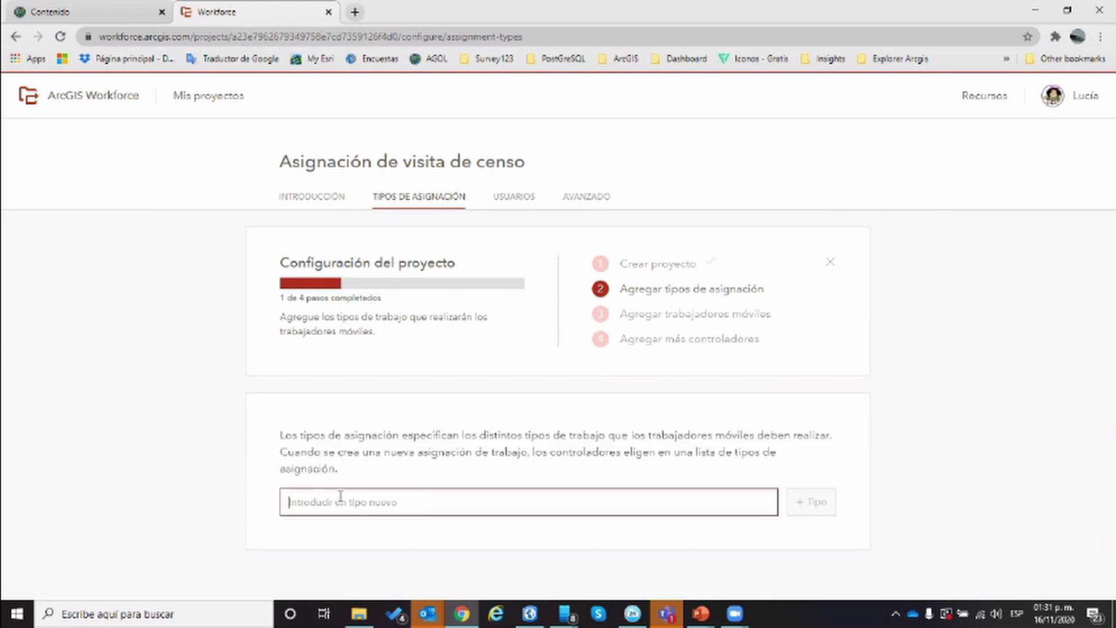
type("C")
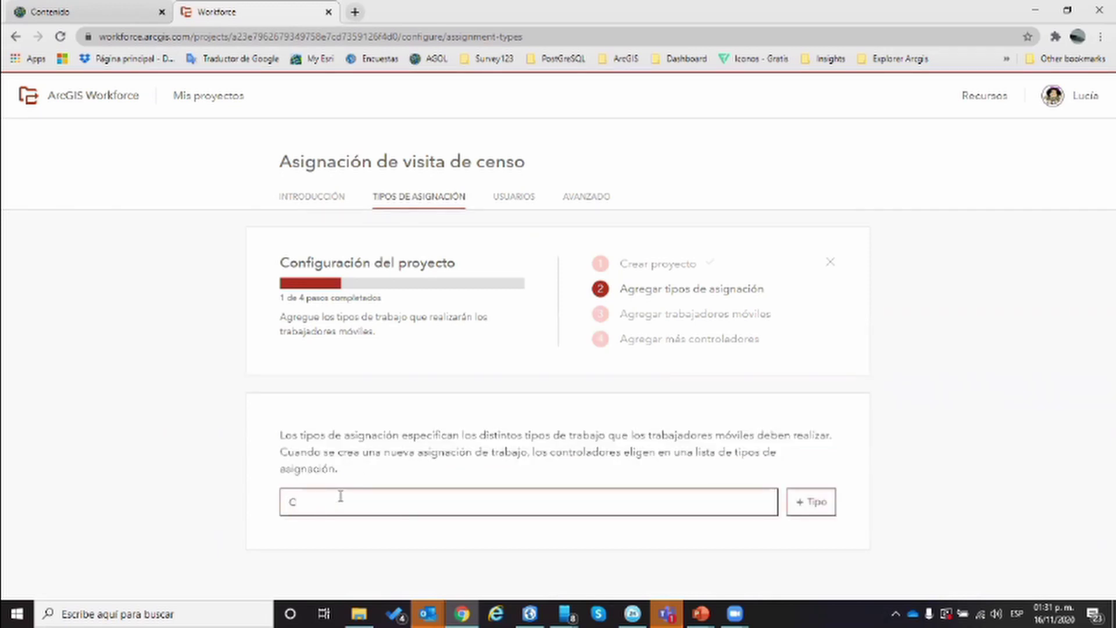
type("enso Habitacional")
key("Return")
type("Con")
type("so de P")
type("atentes")
key("Return")
type("Con")
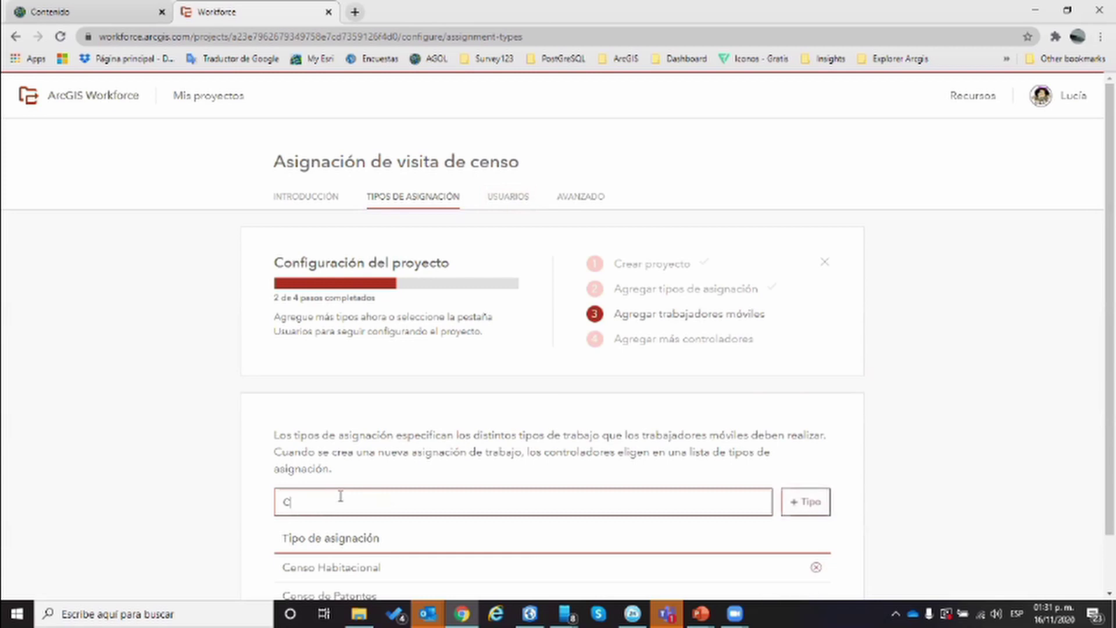
type("so Condominios")
key("Return")
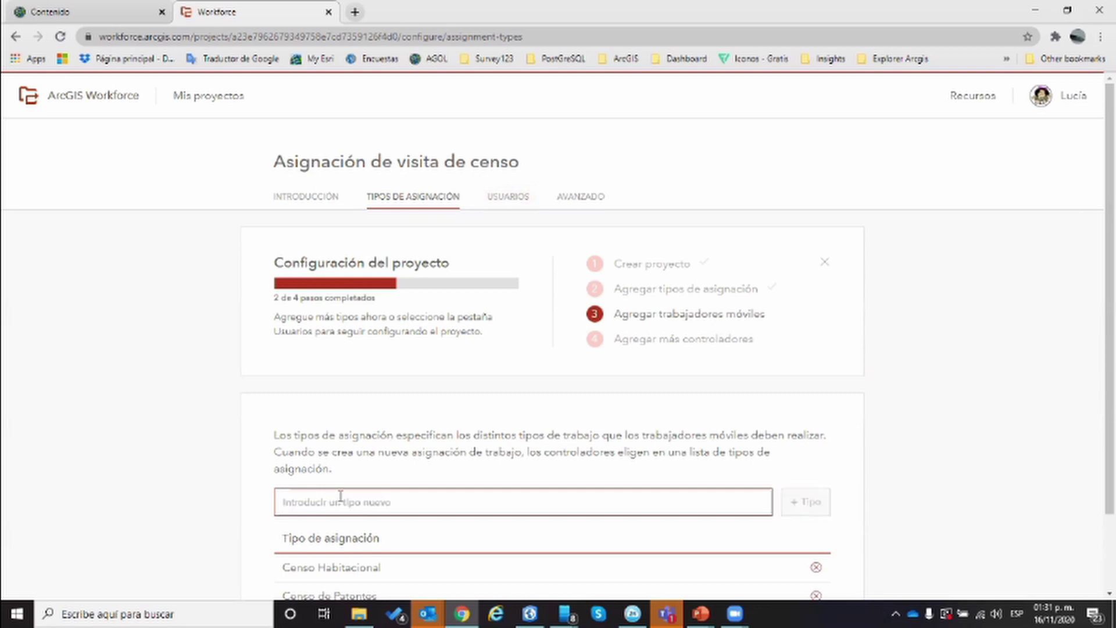
Review the list of added assignment types and go to the project's user settings
scroll(341, 499, "down", 2)
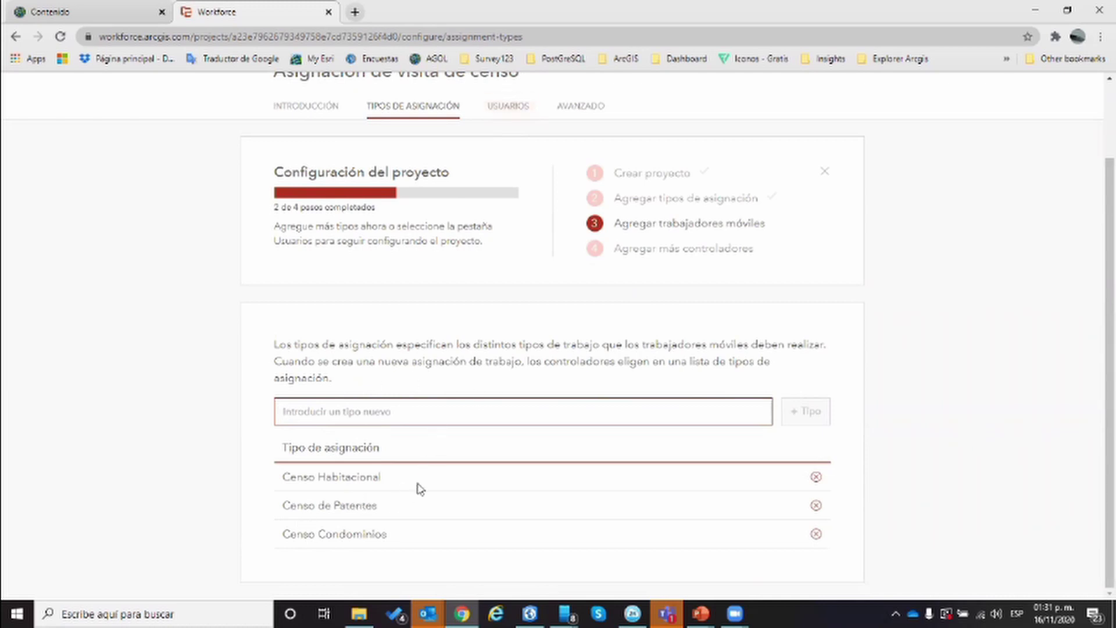
scroll(472, 501, "up", 2)
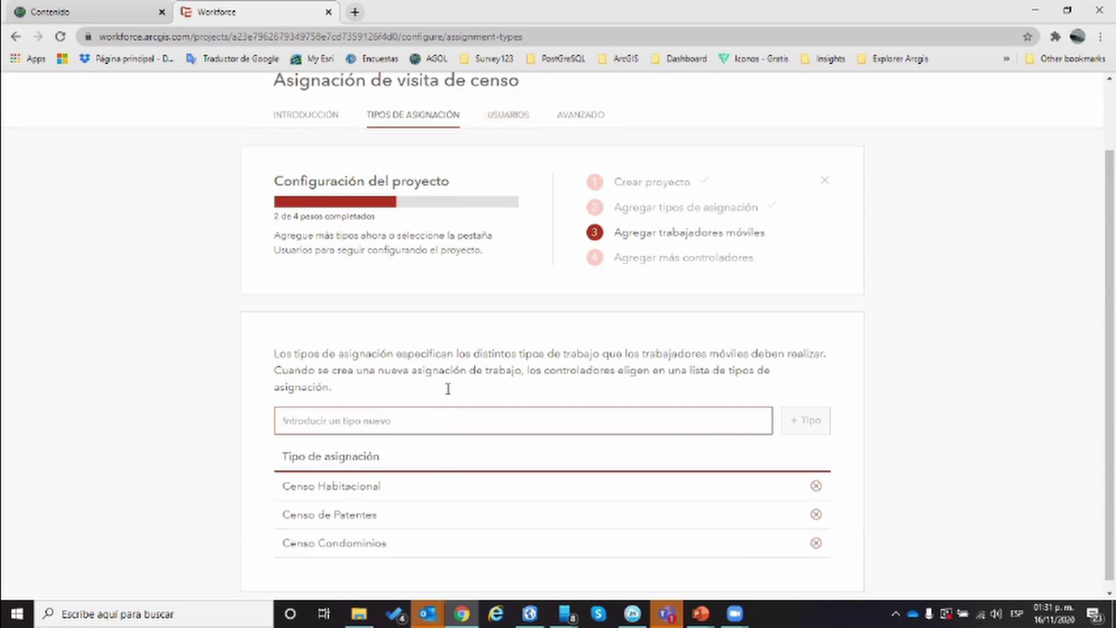
left_click(507, 200)
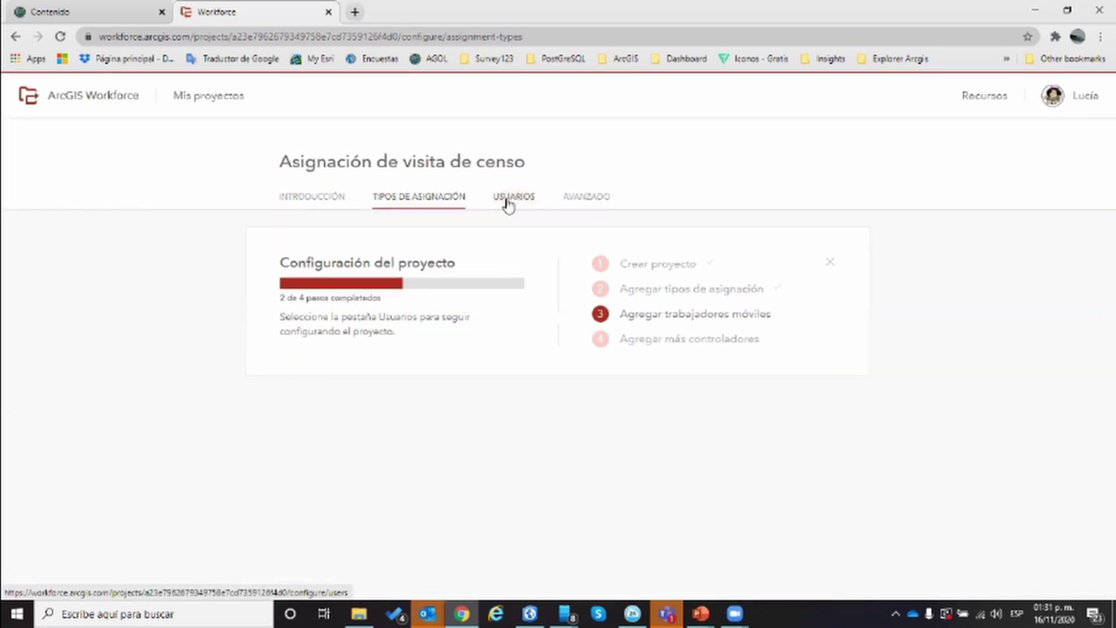
scroll(507, 210, "down", 1)
scroll(507, 212, "down", 2)
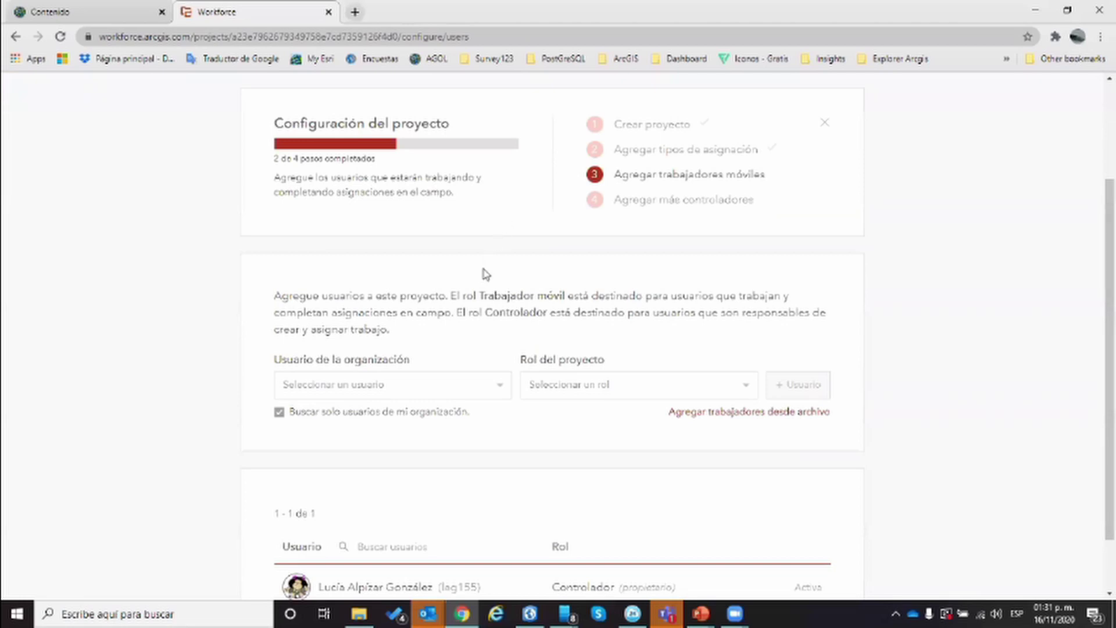
Add the project owner's account to the project as well with the role Trabajador móvil
left_click(435, 389)
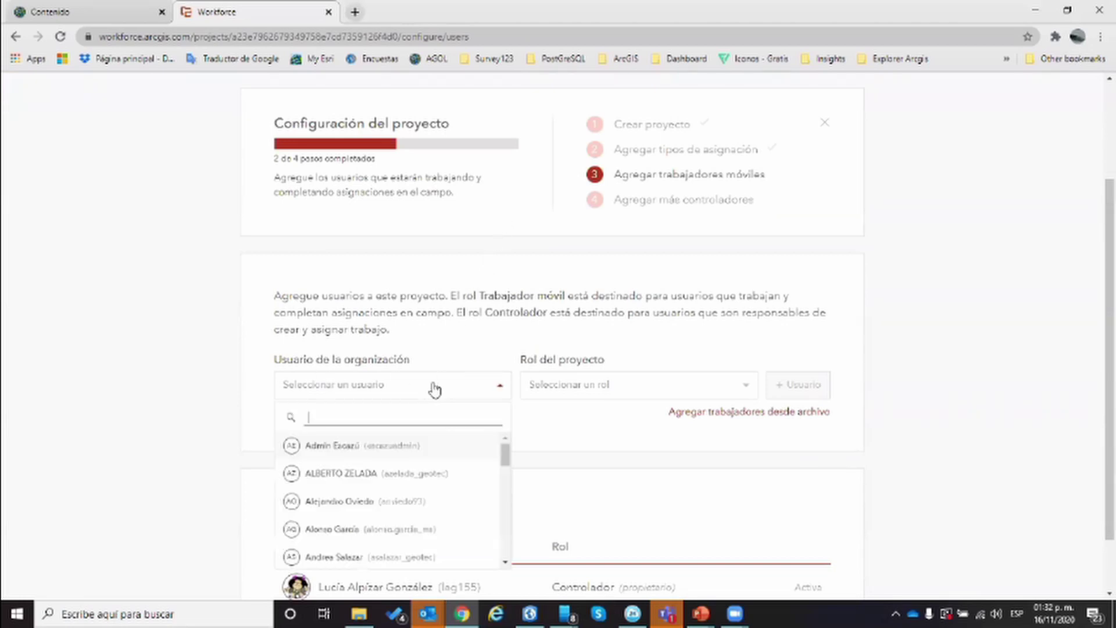
scroll(435, 419, "down", 1)
scroll(439, 442, "down", 5)
scroll(379, 436, "up", 5)
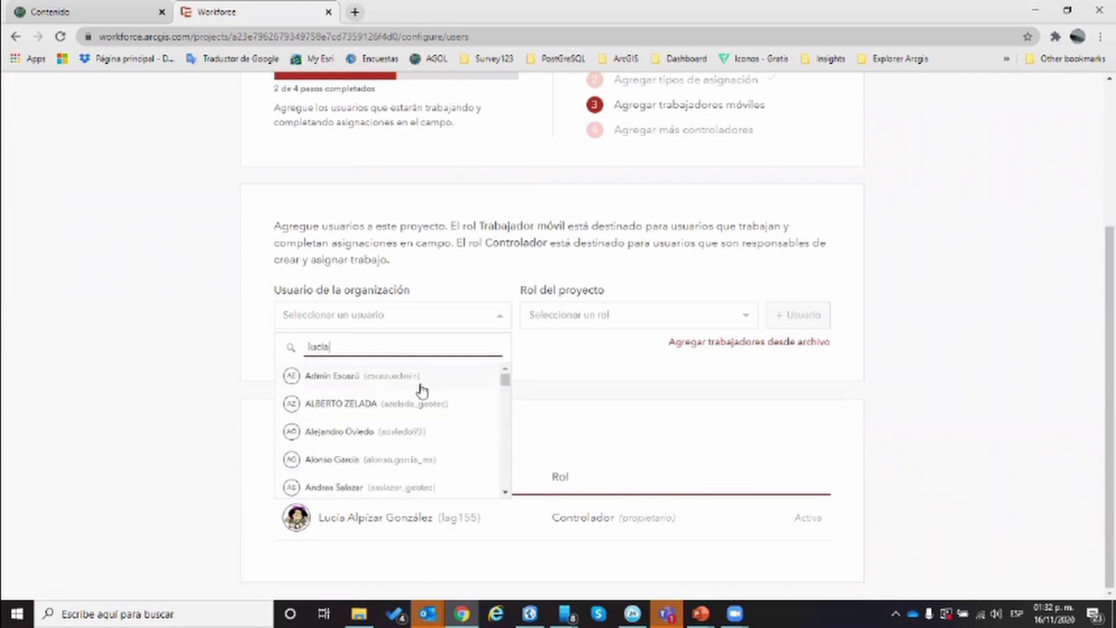
type("lucia")
left_click(356, 382)
mouse_move(366, 524)
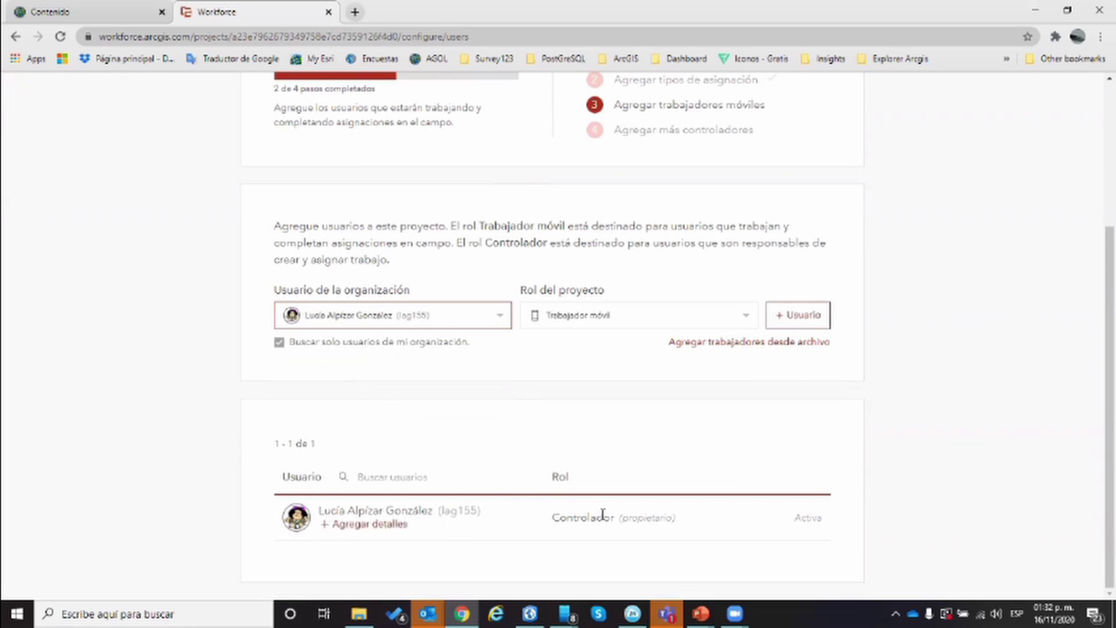
left_click_drag(612, 516, 569, 516)
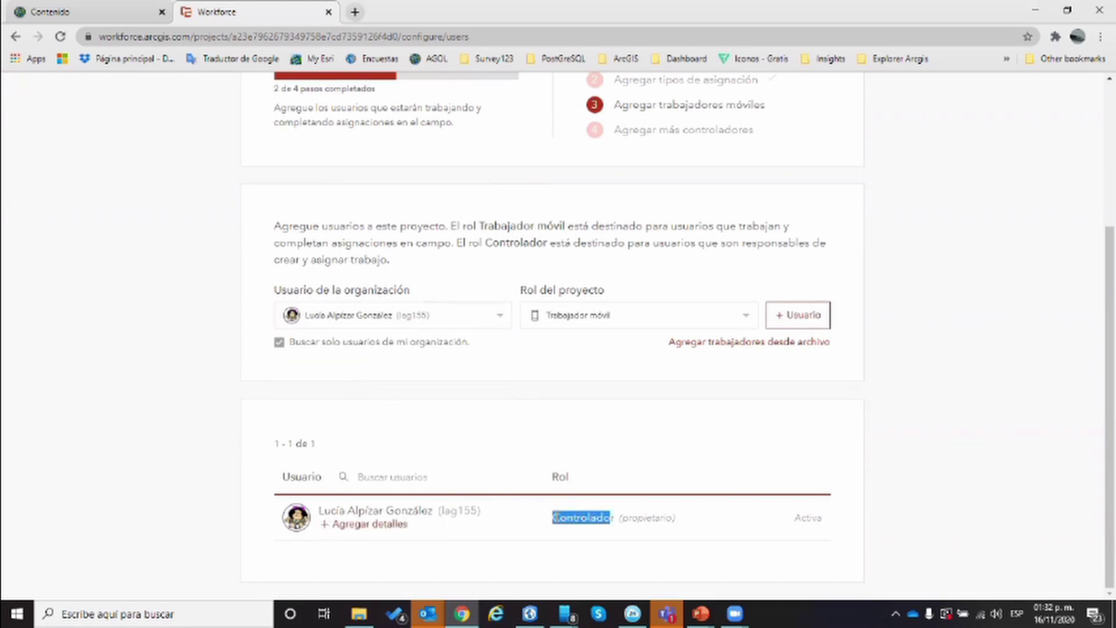
left_click(564, 520)
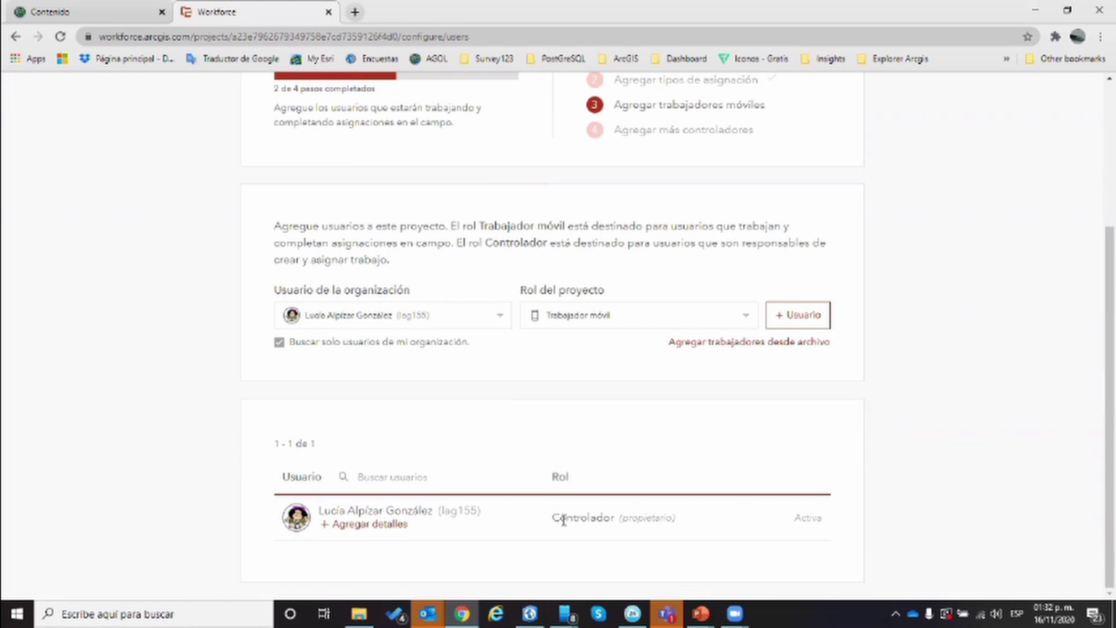
left_click(799, 317)
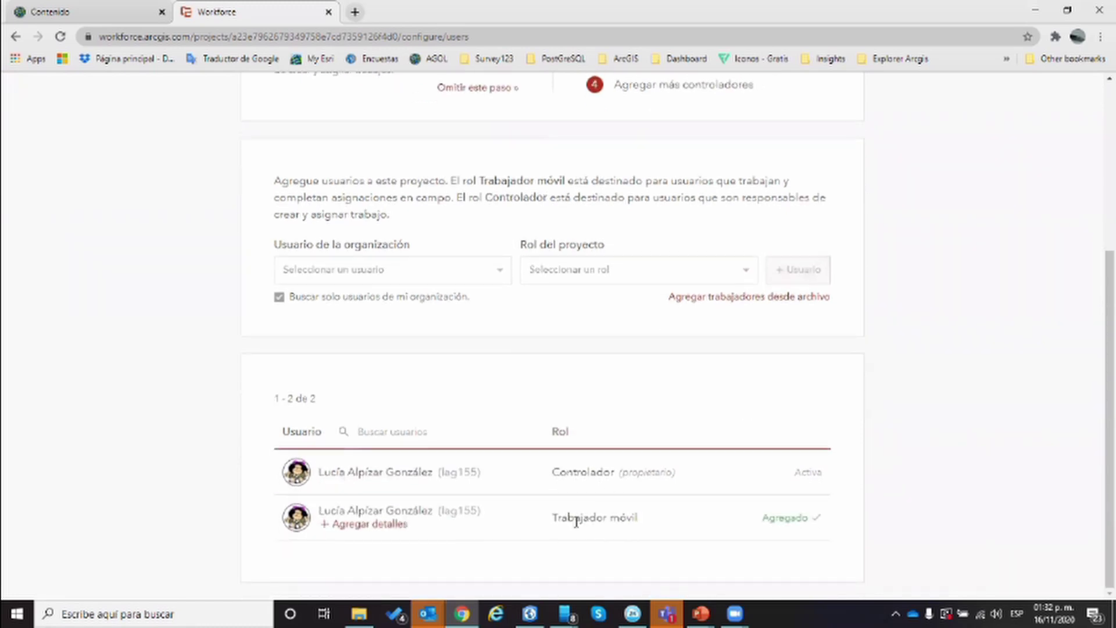
Find a colleague among the organization's users and add that person to the project as Trabajador móvil
left_click(407, 270)
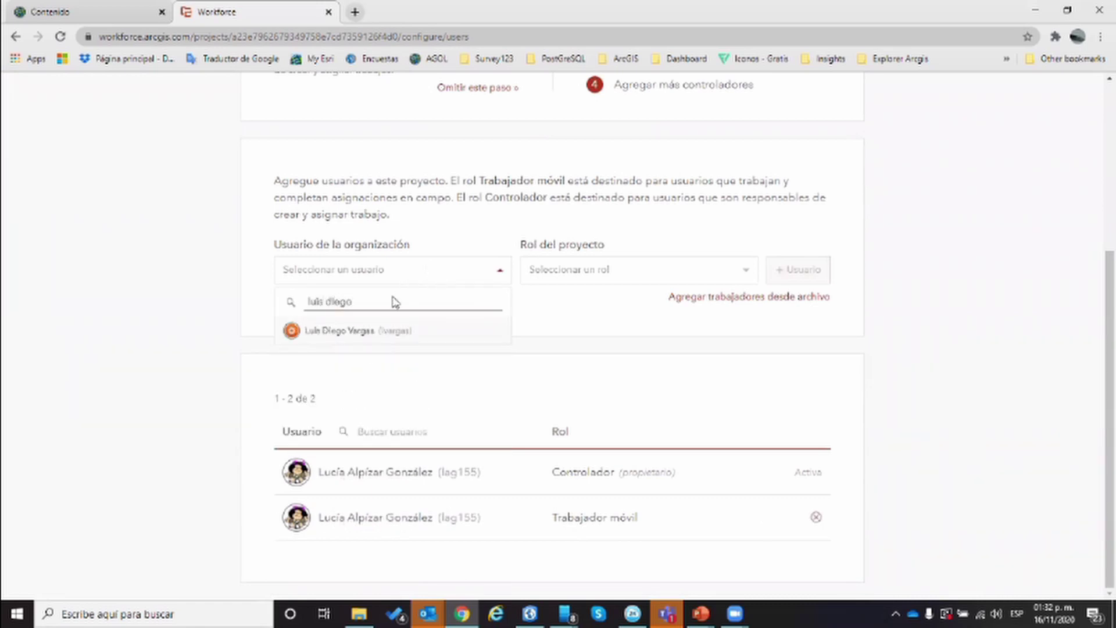
left_click(378, 332)
left_click(748, 274)
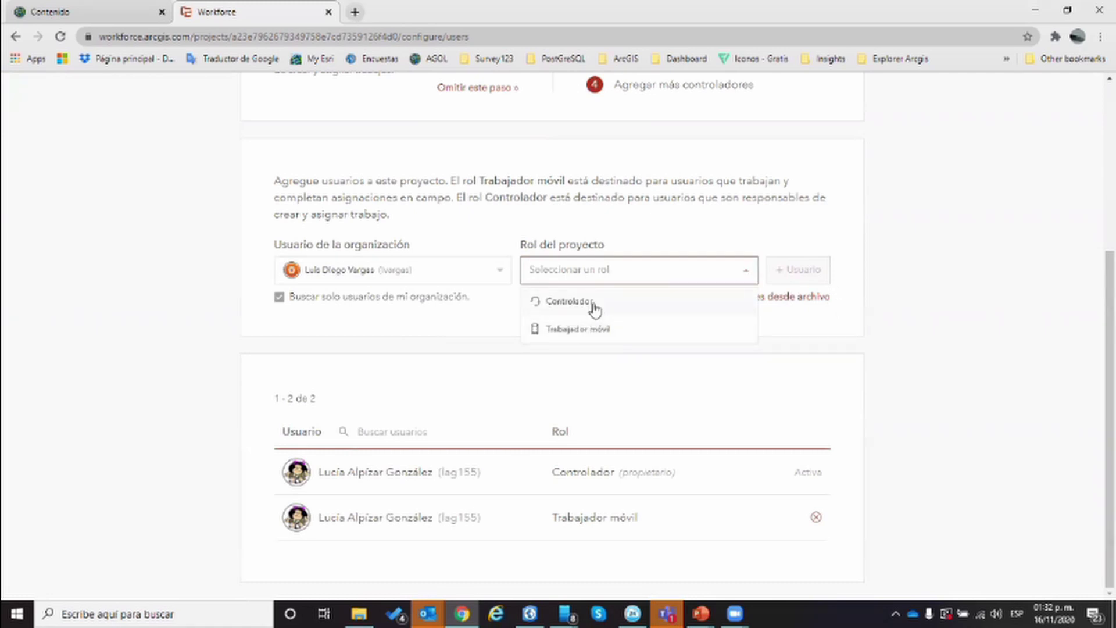
left_click(599, 328)
left_click(784, 278)
Add another organization member as Trabajador móvil and check the project's user list
left_click(453, 274)
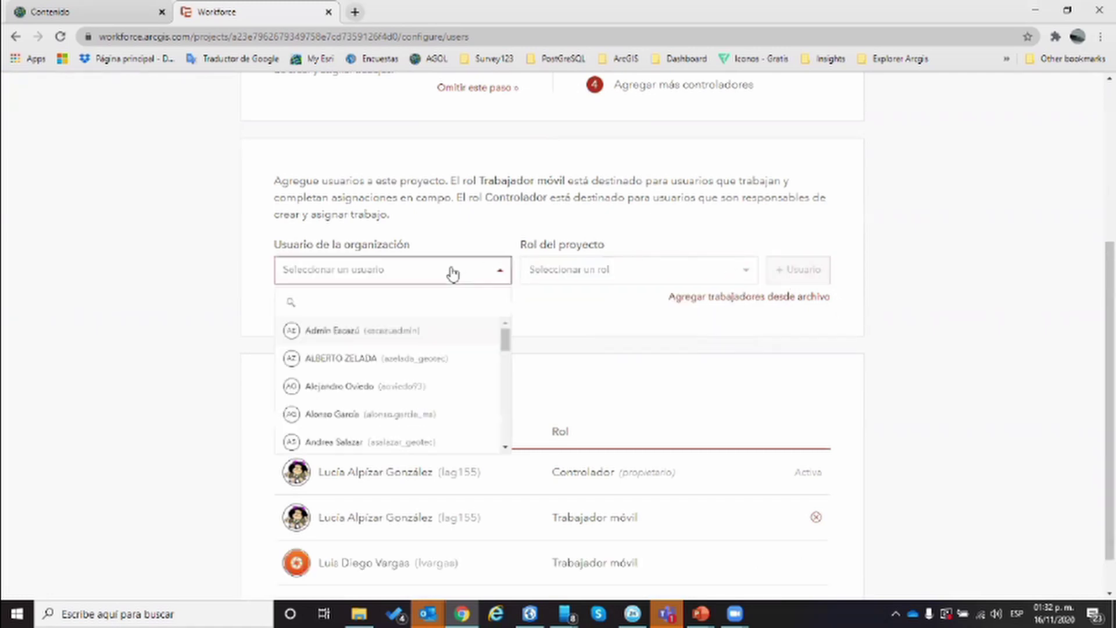
type("oscar")
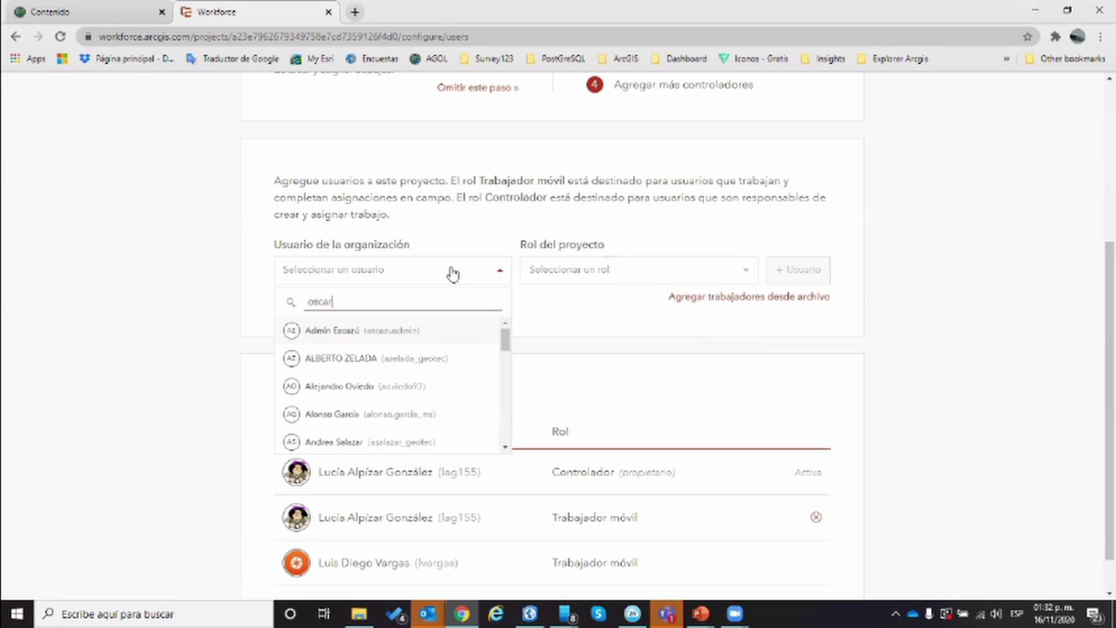
left_click(367, 332)
left_click(710, 272)
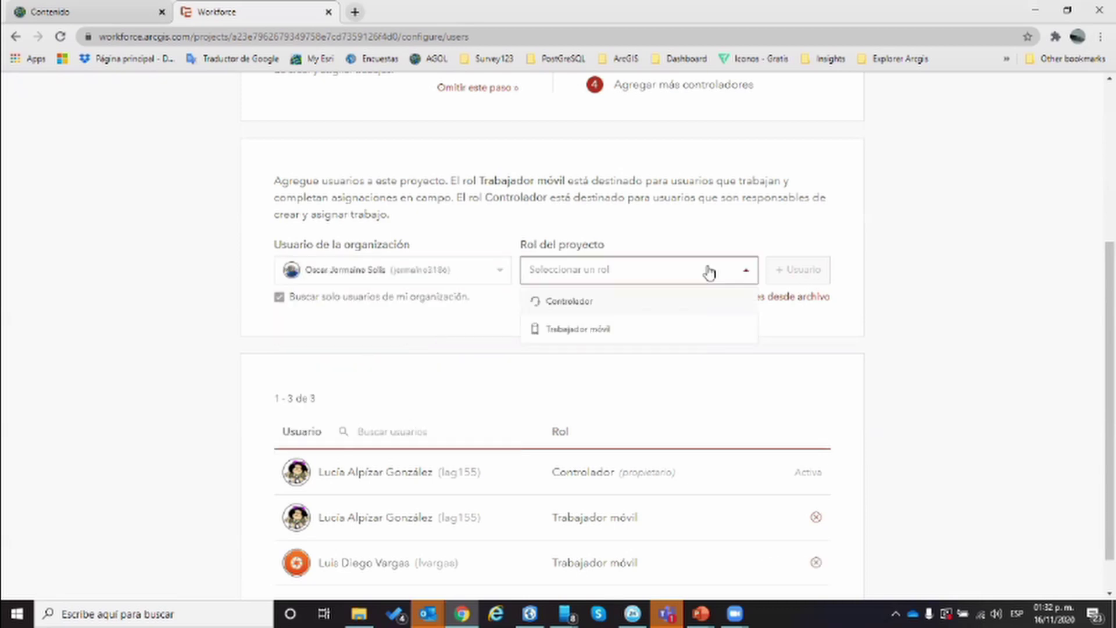
left_click(593, 329)
left_click(798, 269)
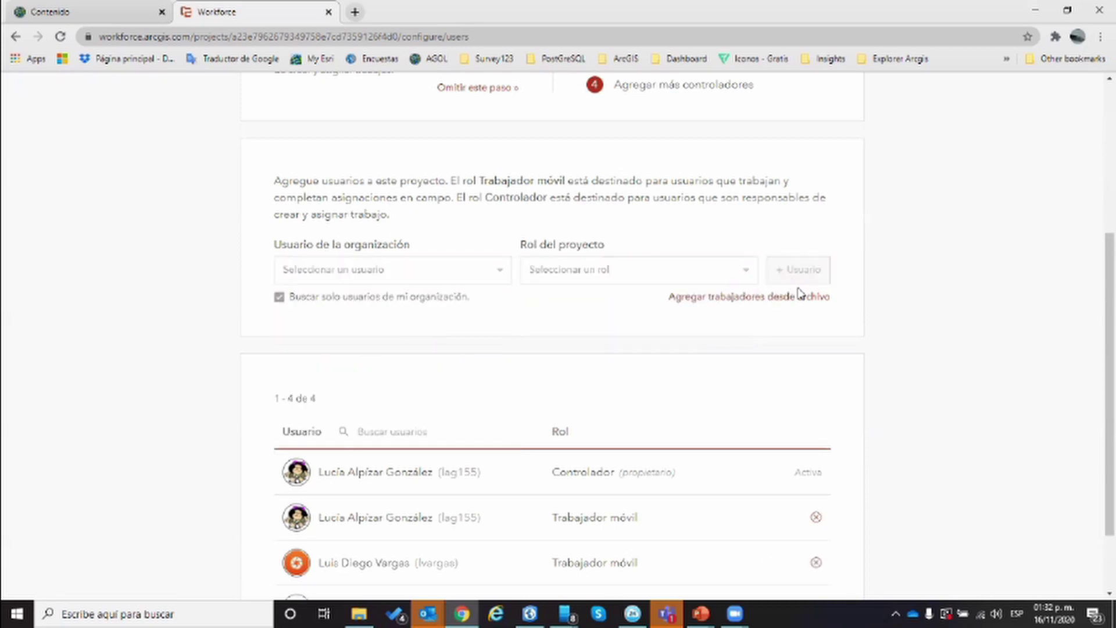
scroll(946, 422, "down", 5)
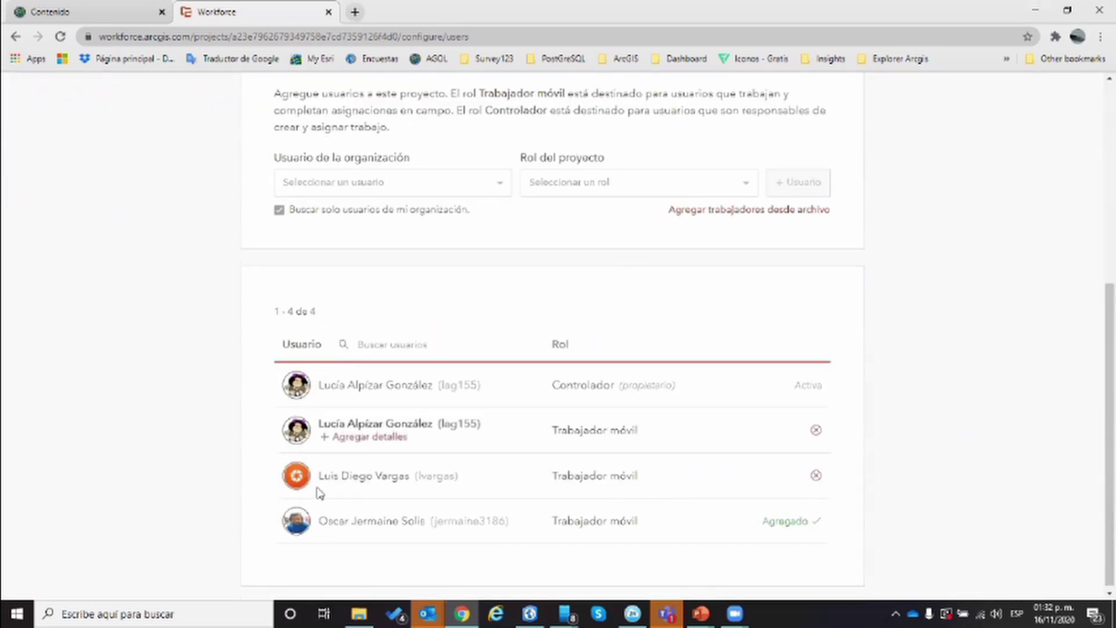
scroll(560, 461, "up", 6)
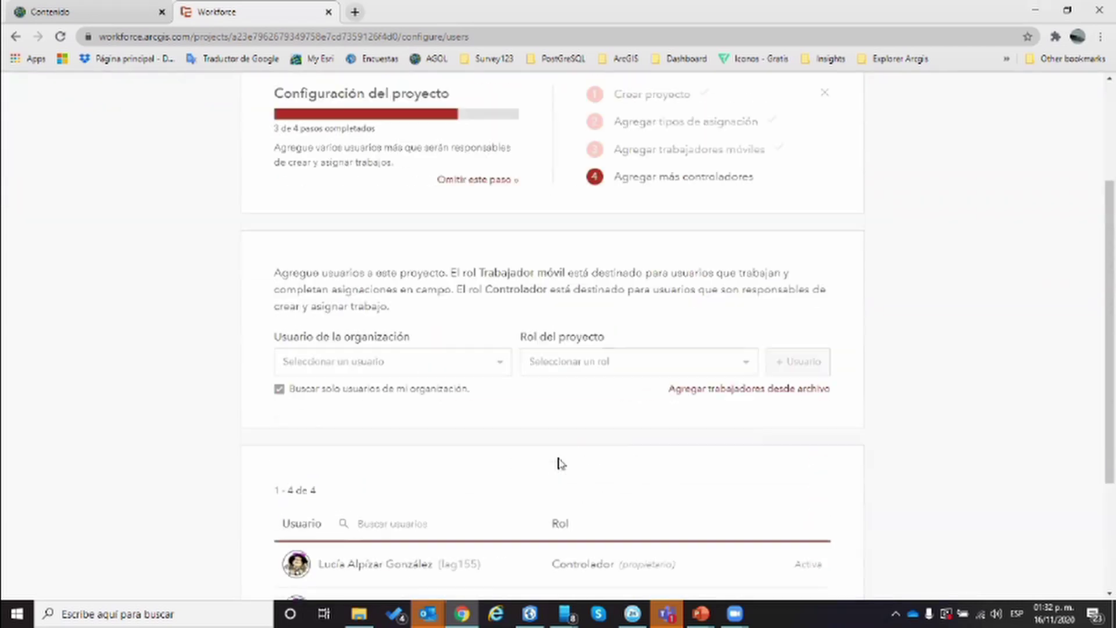
Integrate ArcGIS Survey123 using the form FORMULARIO CENSO, applied to the assignment type Censo Habitacional
left_click(584, 203)
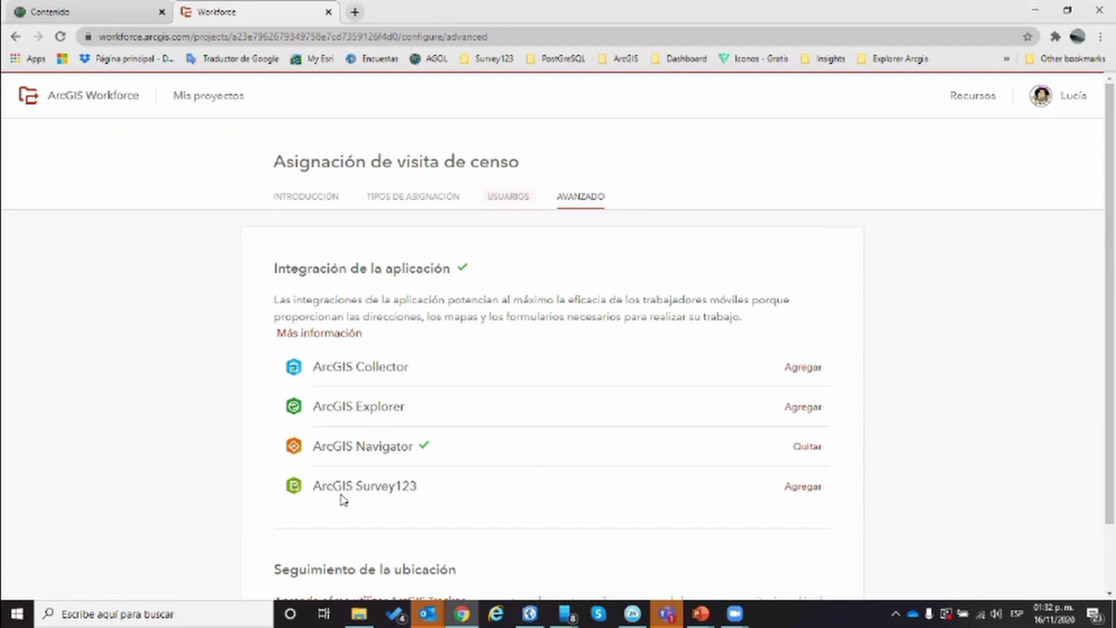
left_click(804, 487)
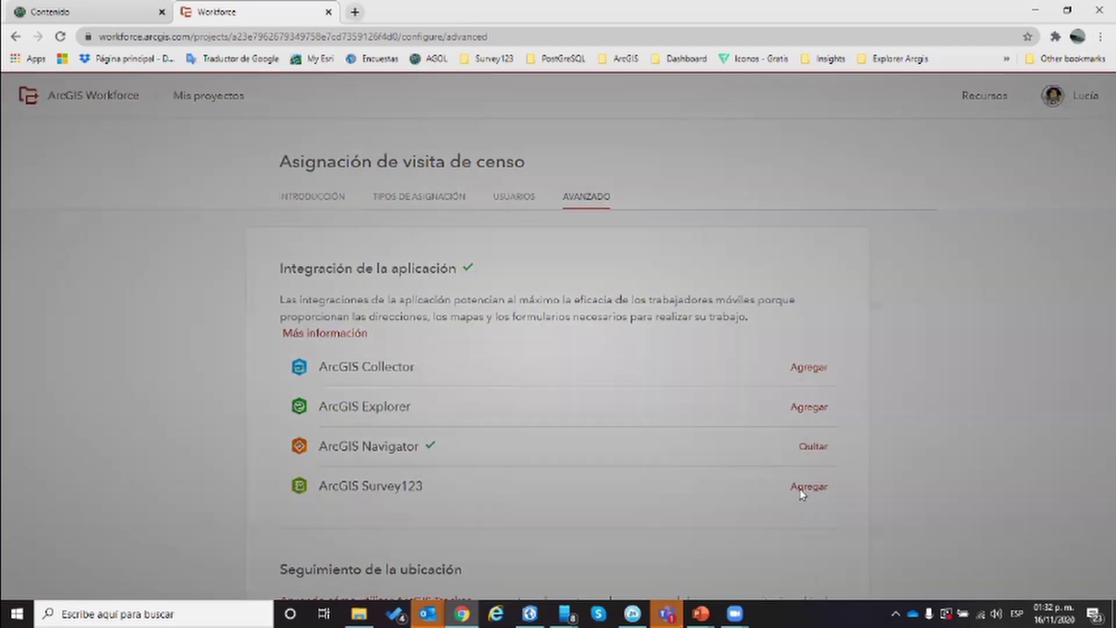
left_click(444, 208)
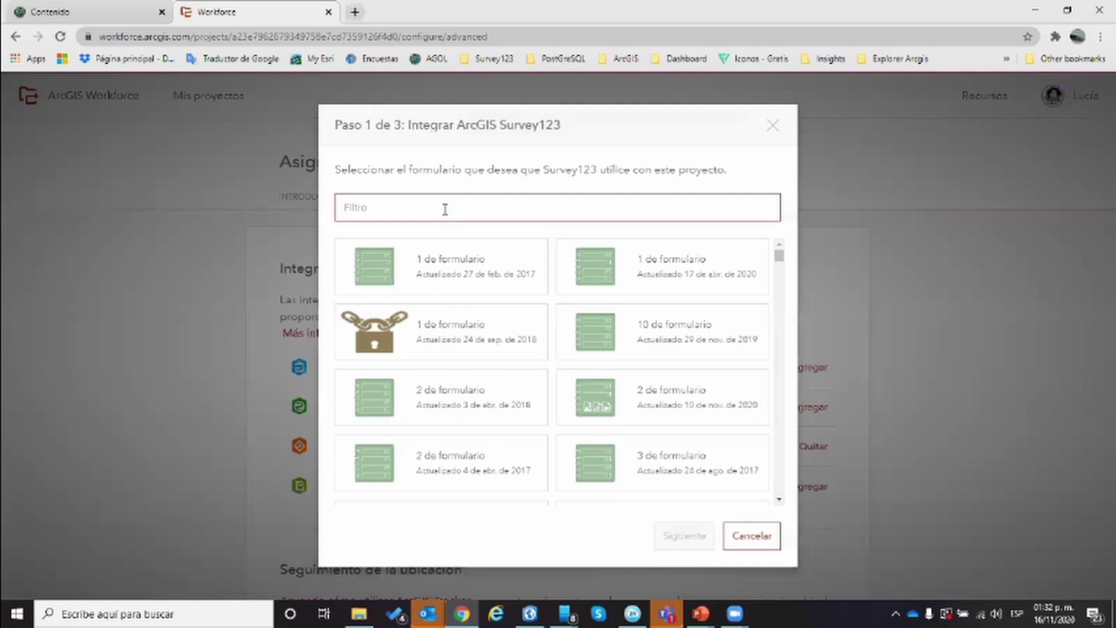
type("CENSO")
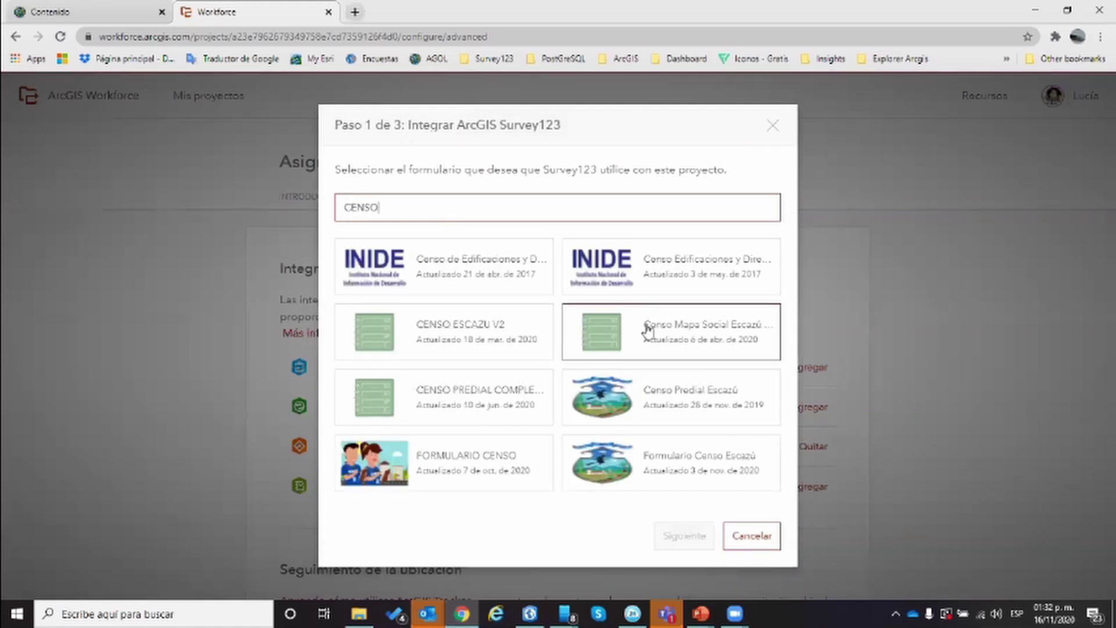
left_click(475, 476)
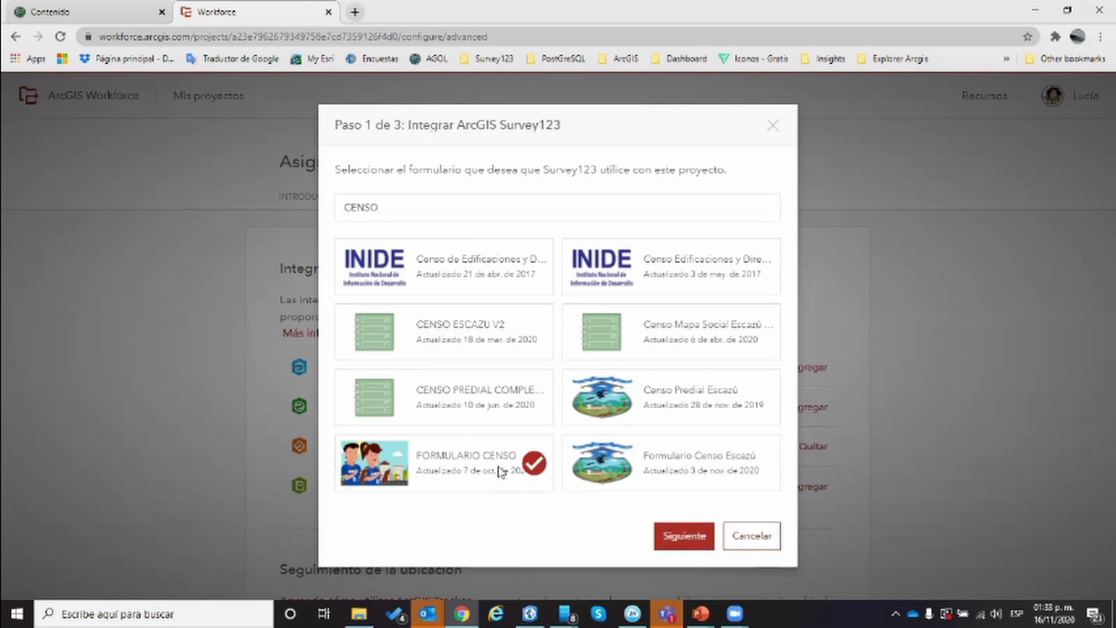
left_click(685, 538)
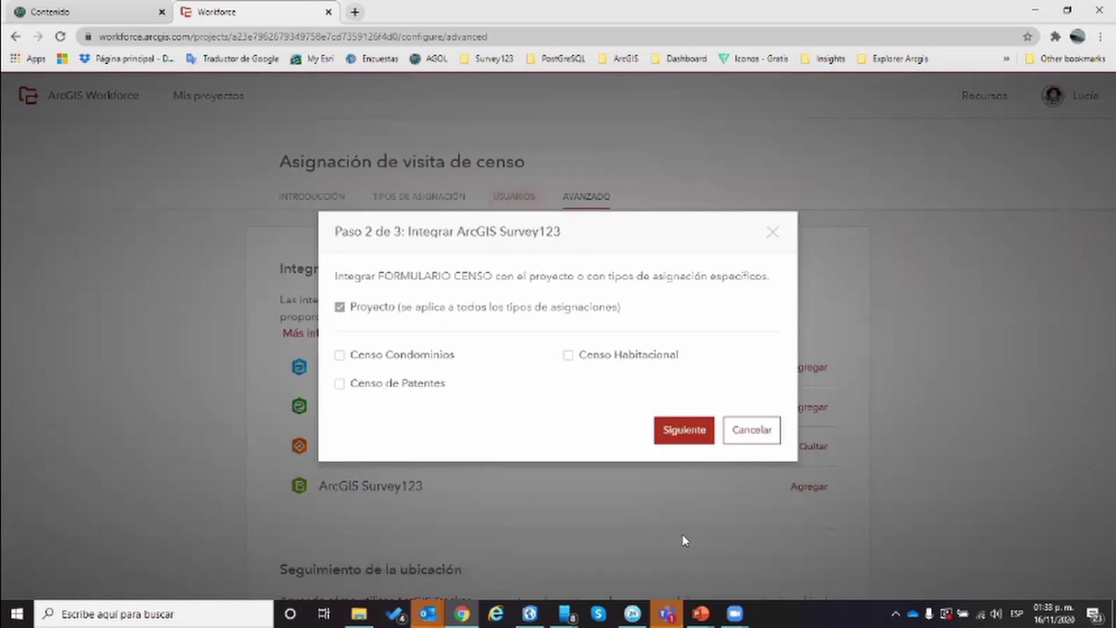
left_click(565, 355)
left_click(686, 435)
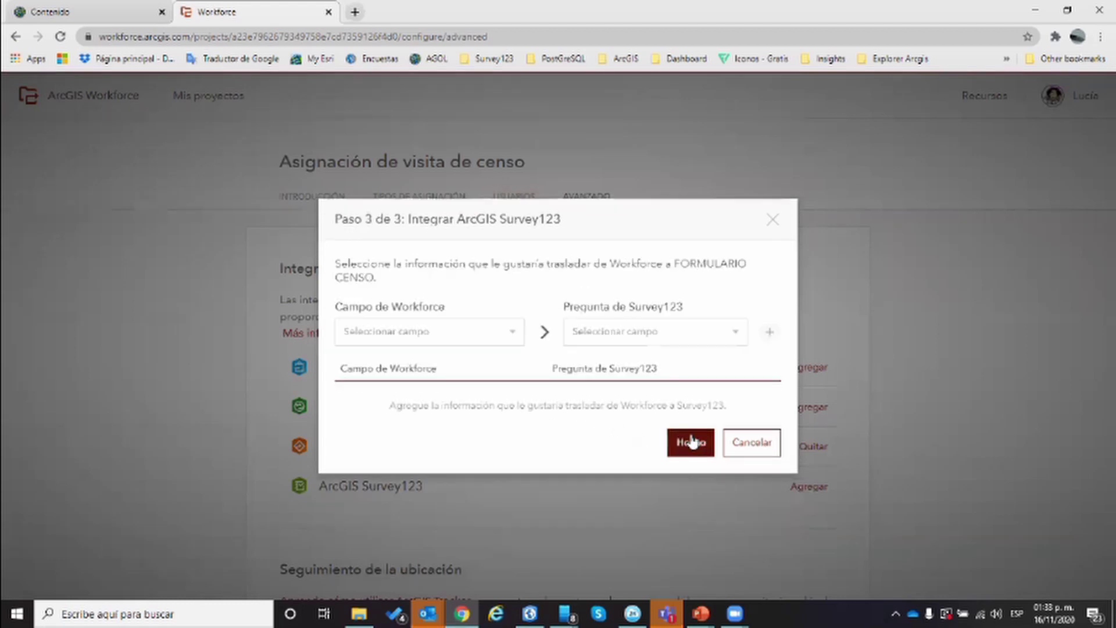
Map the Workforce field Id. to the Survey123 question ID Edificación and complete the integration
left_click(508, 340)
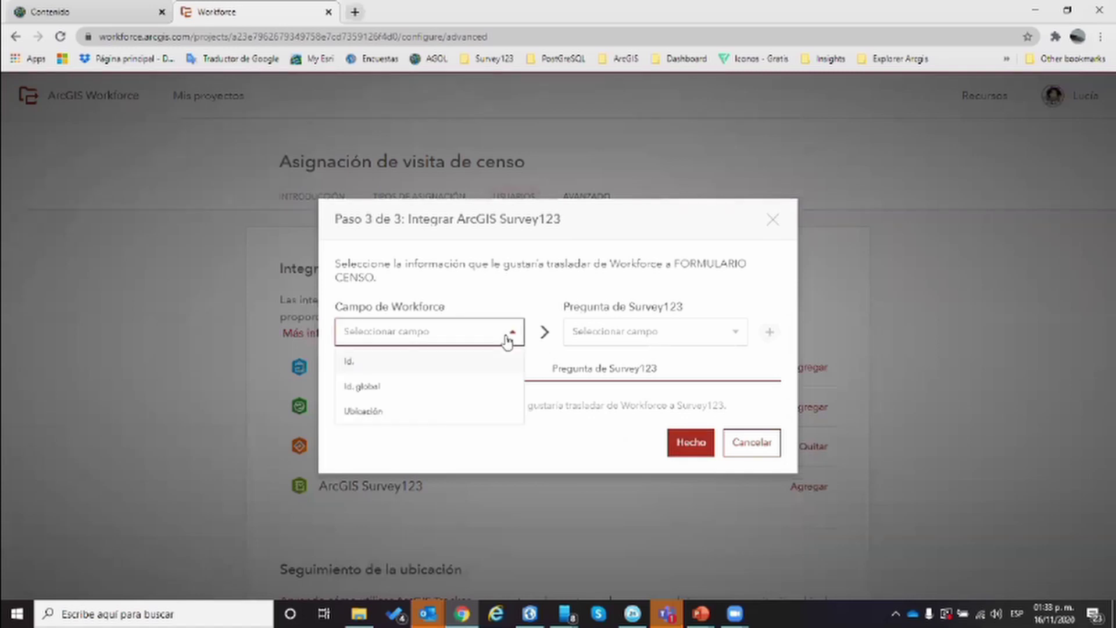
left_click(375, 364)
left_click(702, 337)
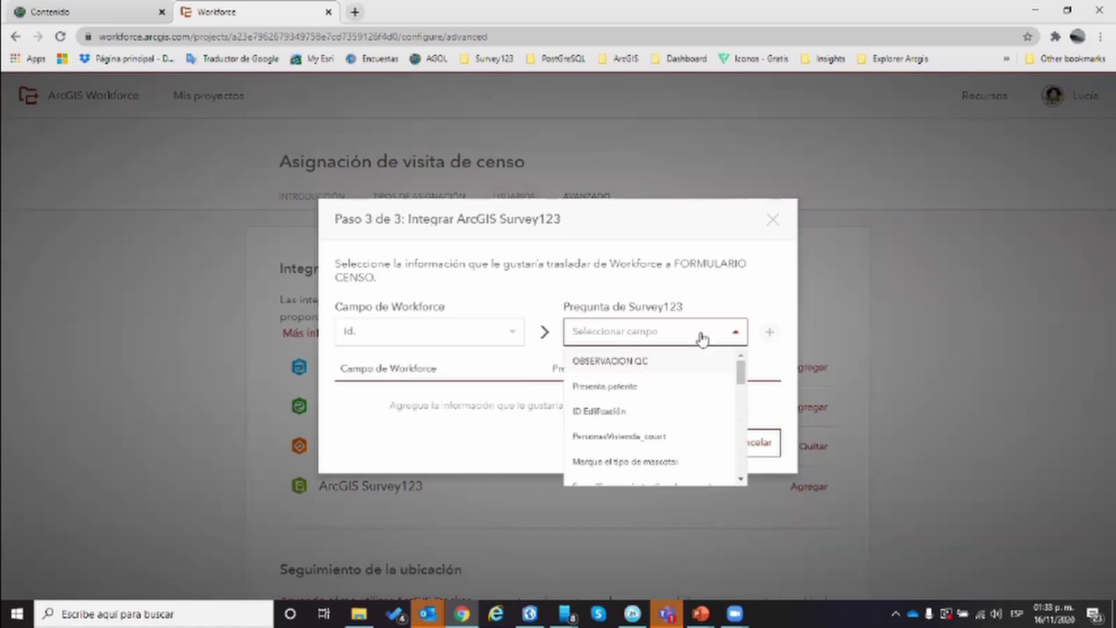
left_click(692, 413)
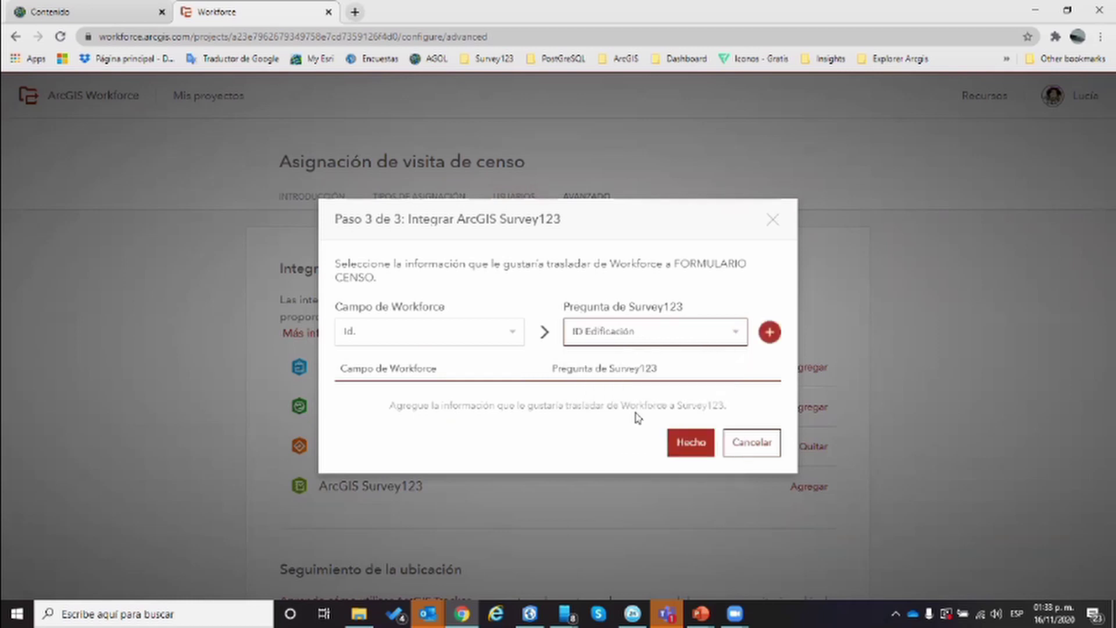
left_click(770, 332)
left_click(706, 444)
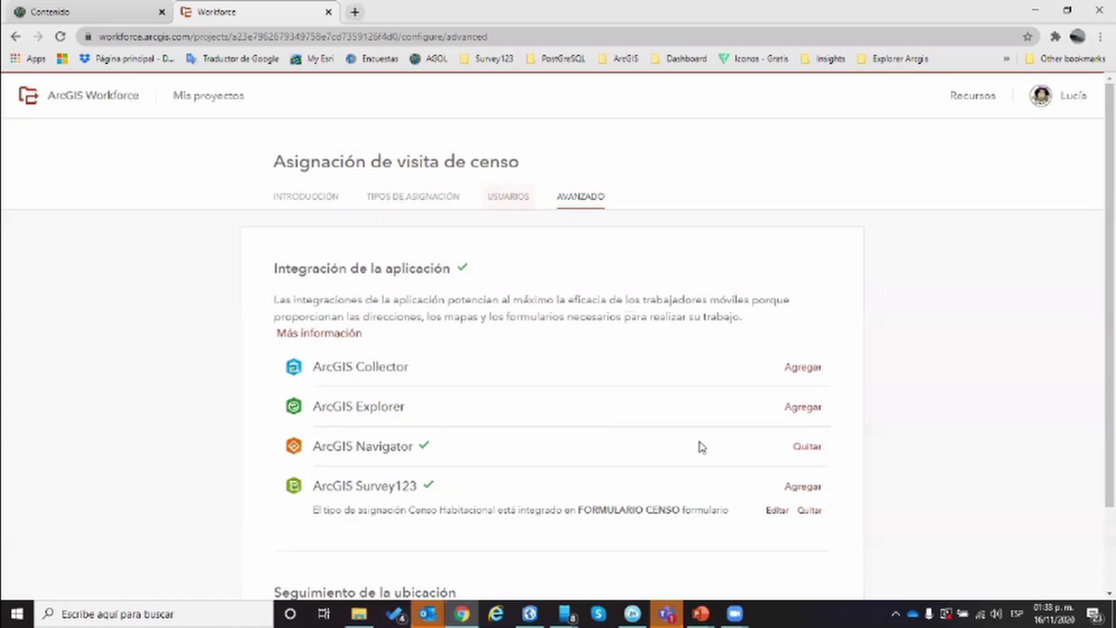
Review the application integrations and location tracking section, and open the configured project from its overview
scroll(930, 475, "down", 2)
scroll(930, 475, "down", 1)
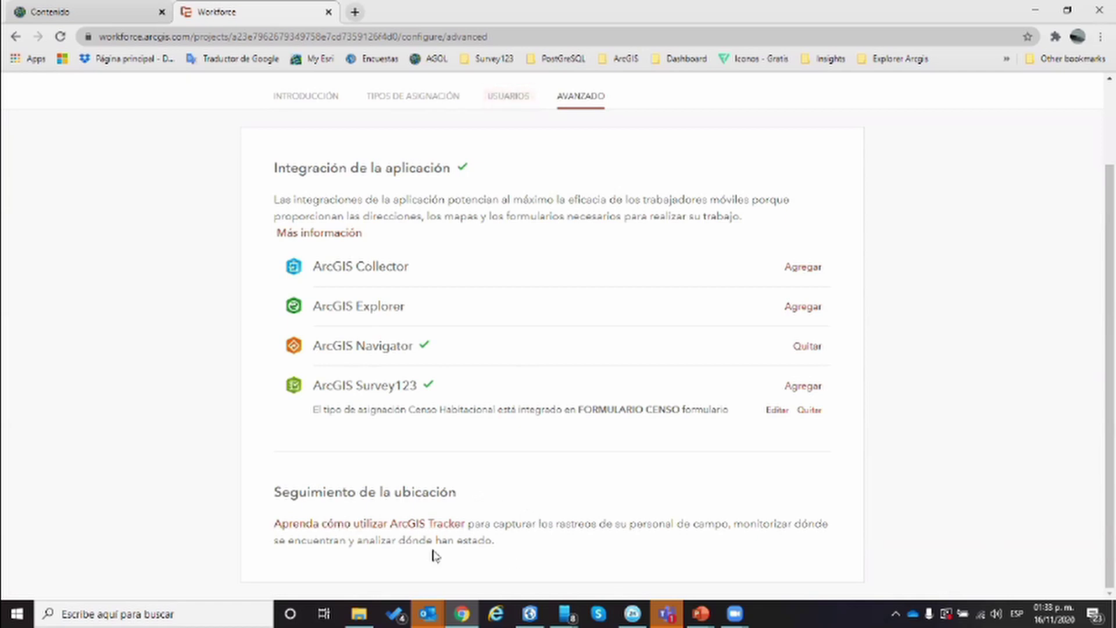
scroll(442, 554, "up", 2)
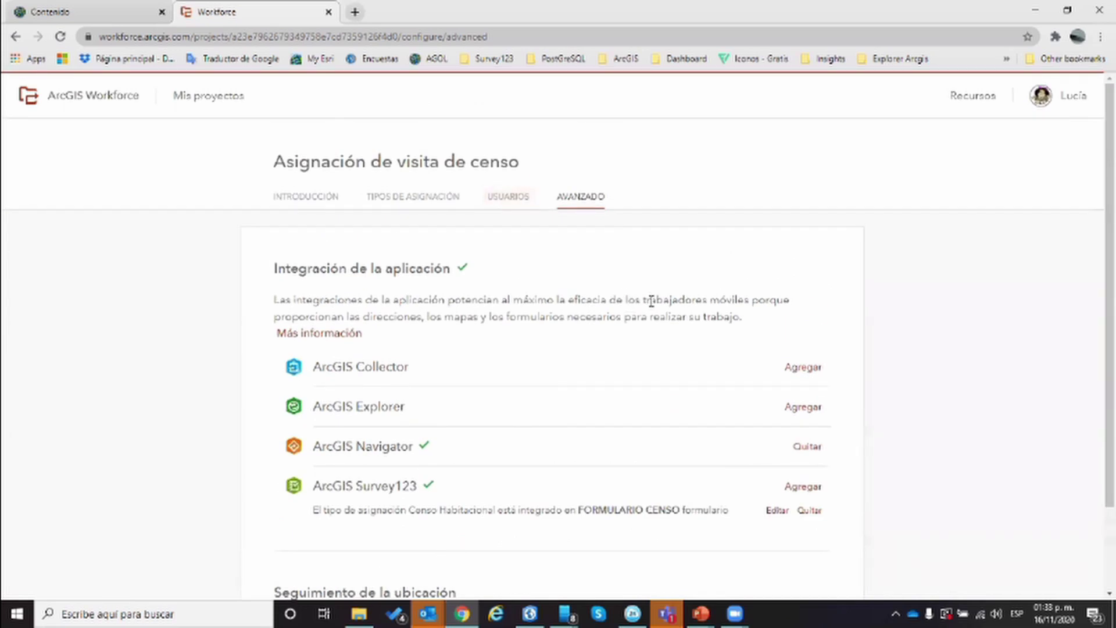
scroll(651, 301, "down", 2)
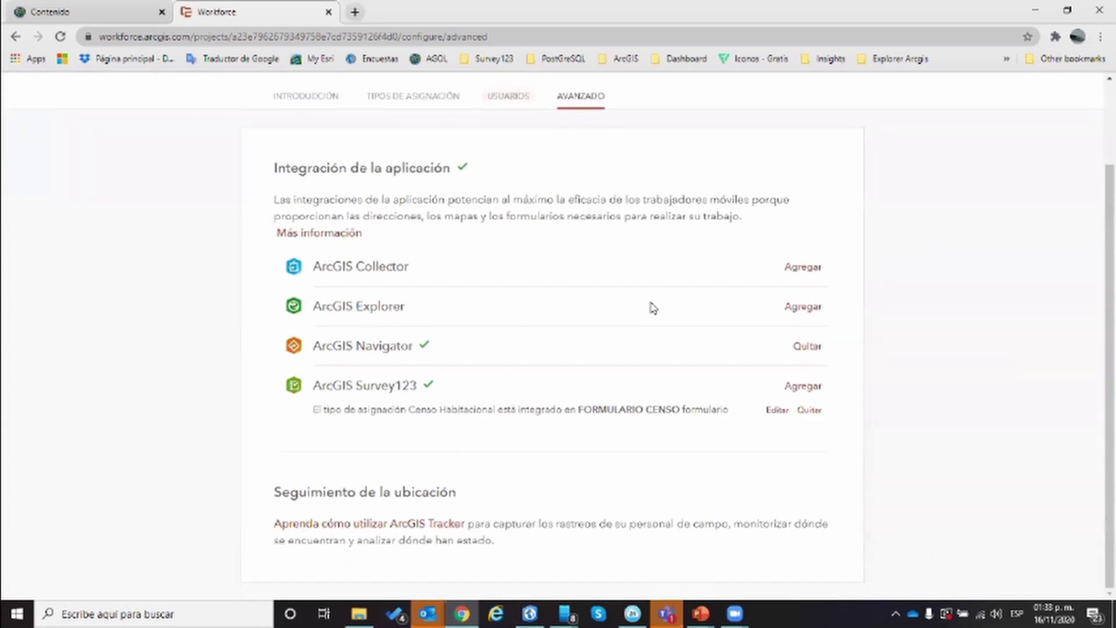
scroll(606, 299, "up", 2)
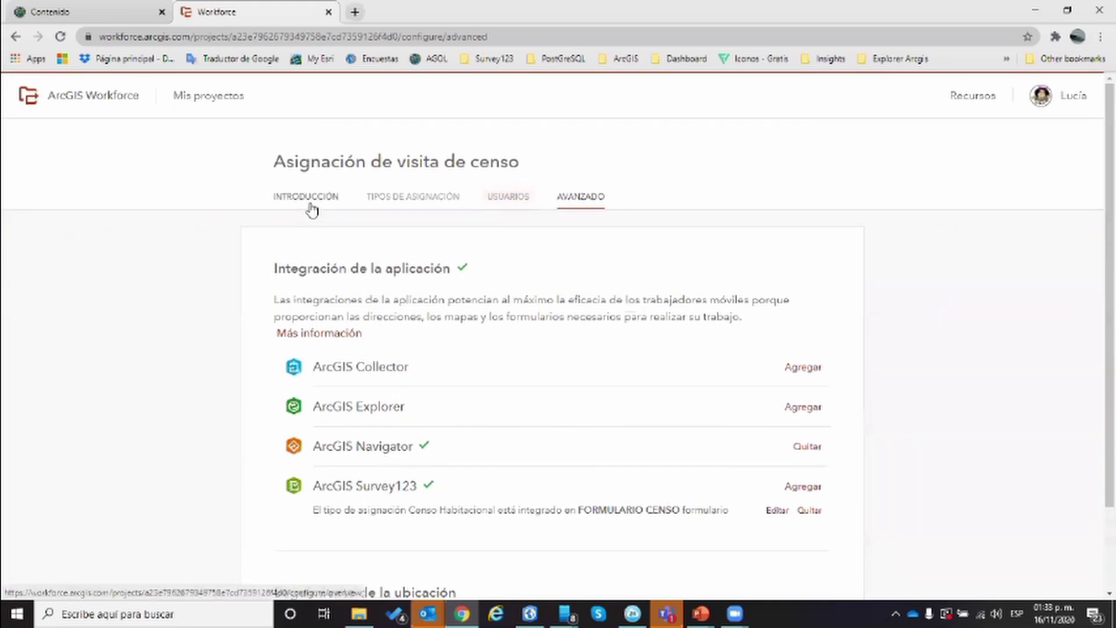
left_click(312, 210)
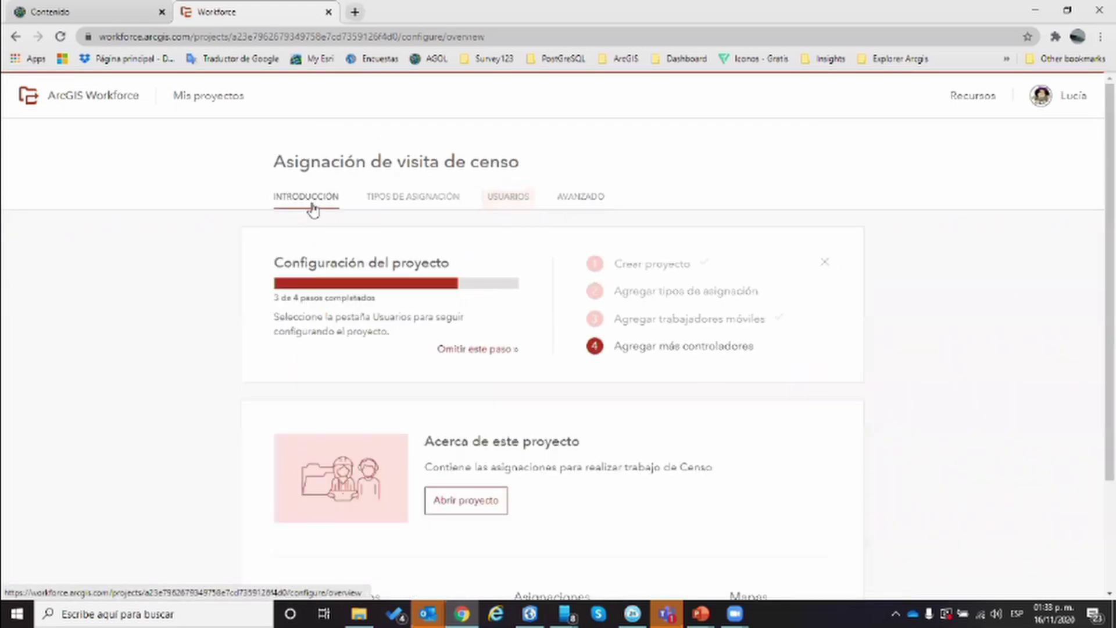
left_click(494, 501)
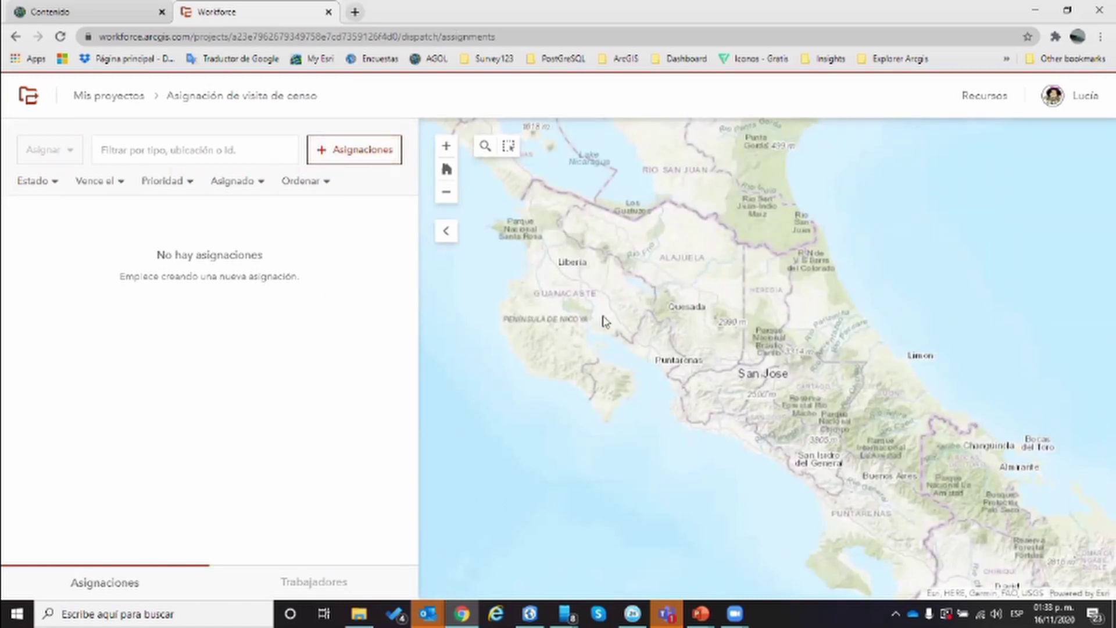
Examine the project map around San José and try its address search and area selection tools
left_click(485, 145)
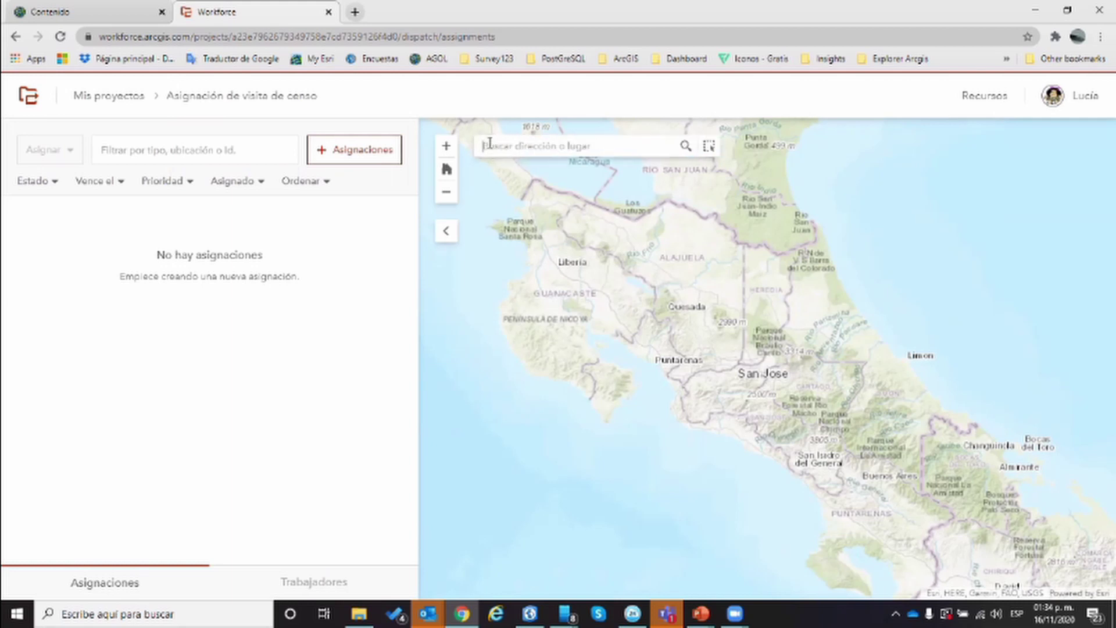
left_click(613, 278)
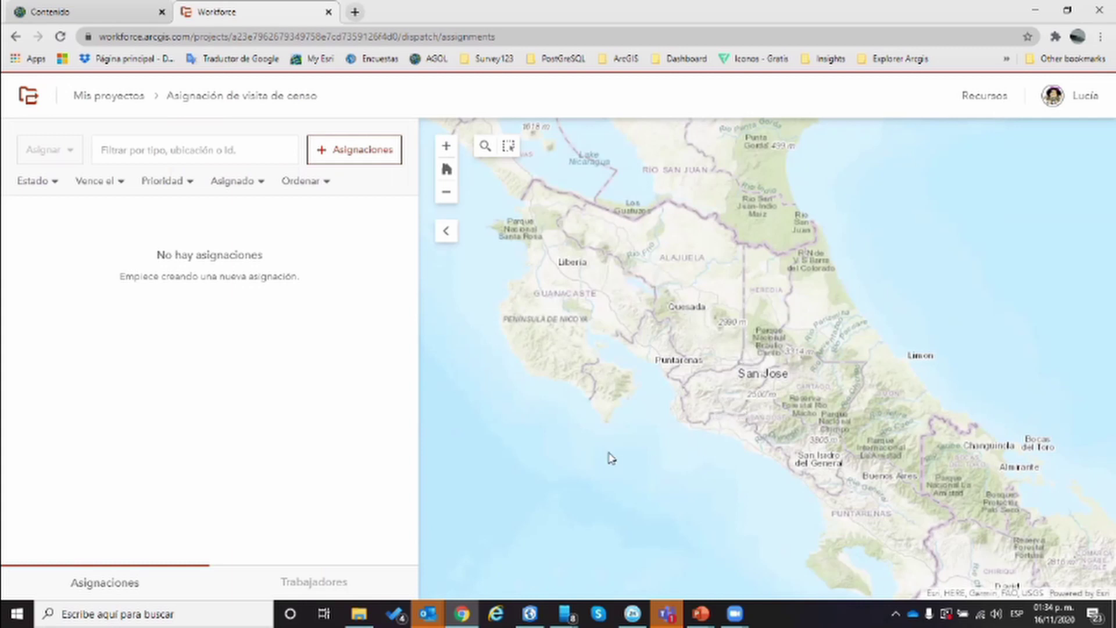
left_click_drag(675, 409, 681, 397)
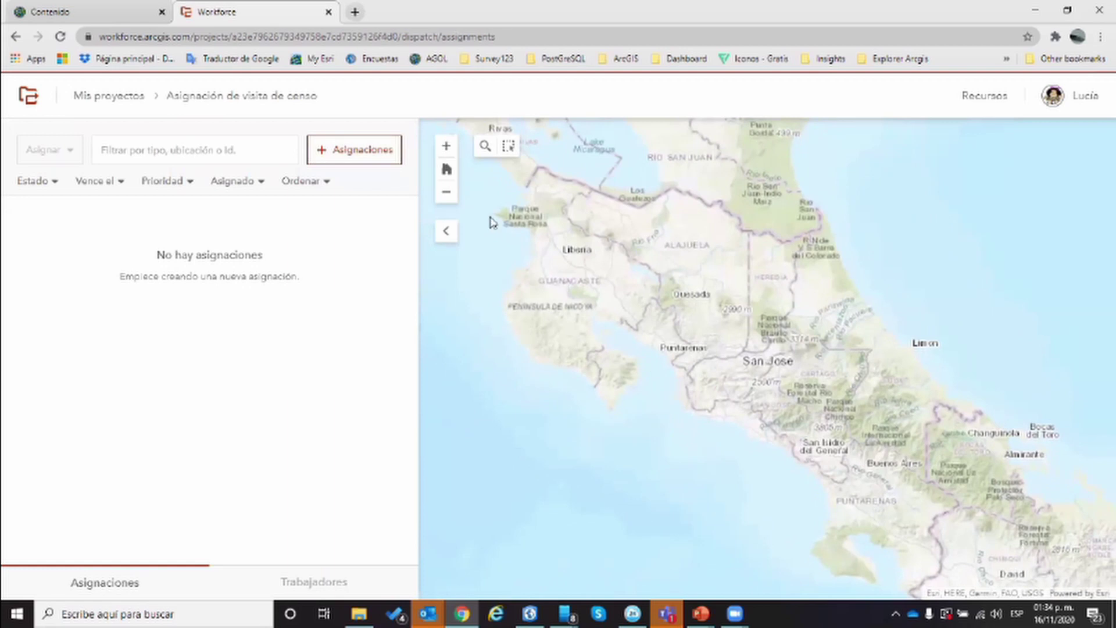
left_click(484, 146)
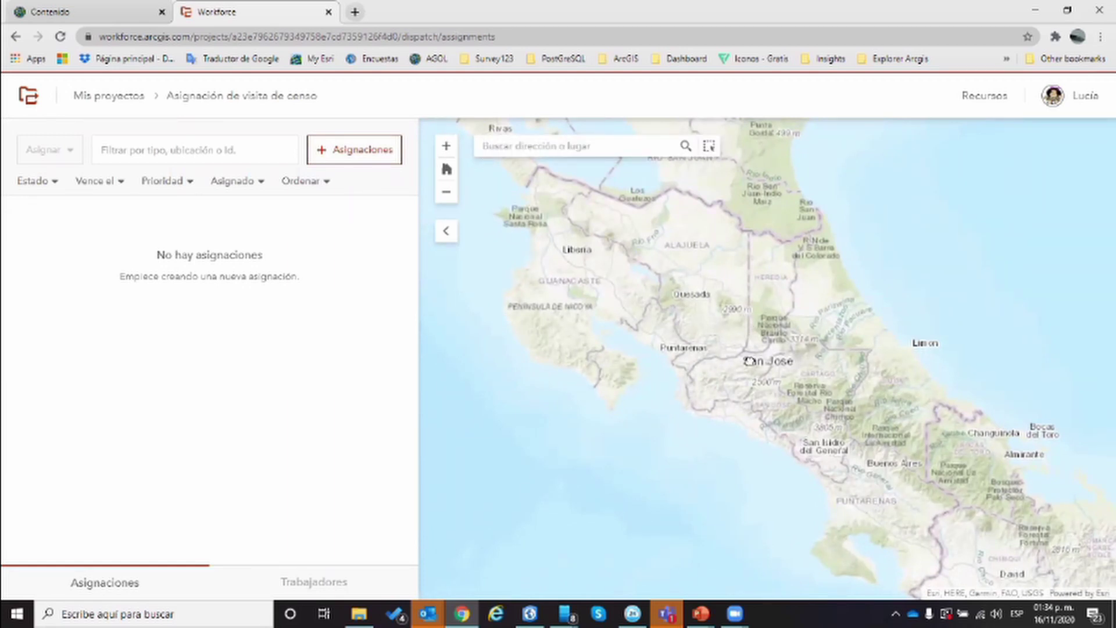
scroll(750, 355, "up", 3)
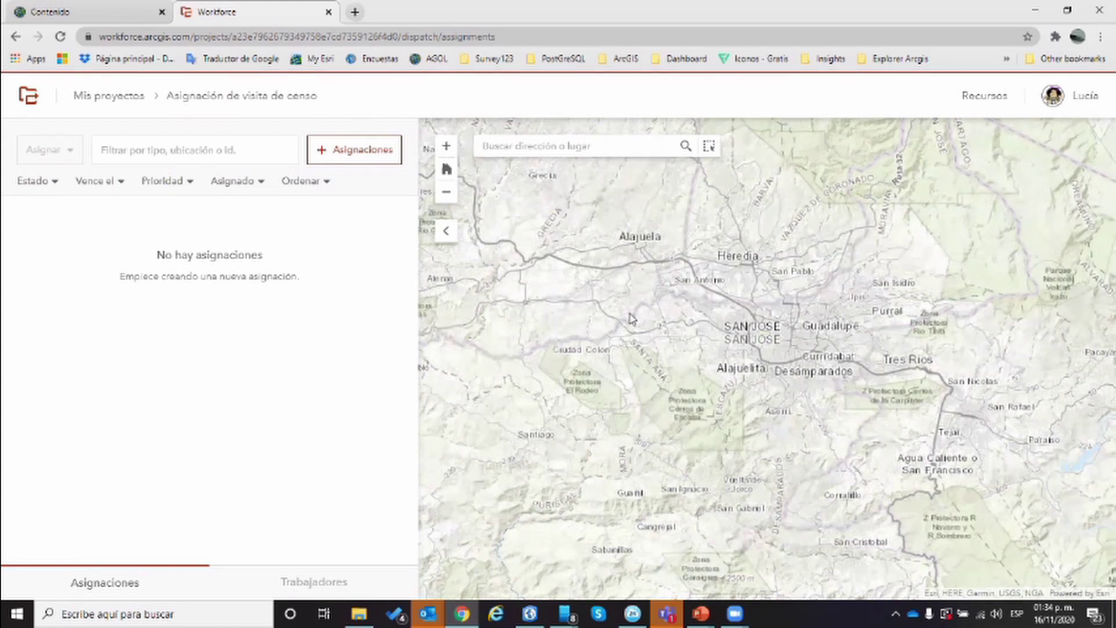
left_click(91, 334)
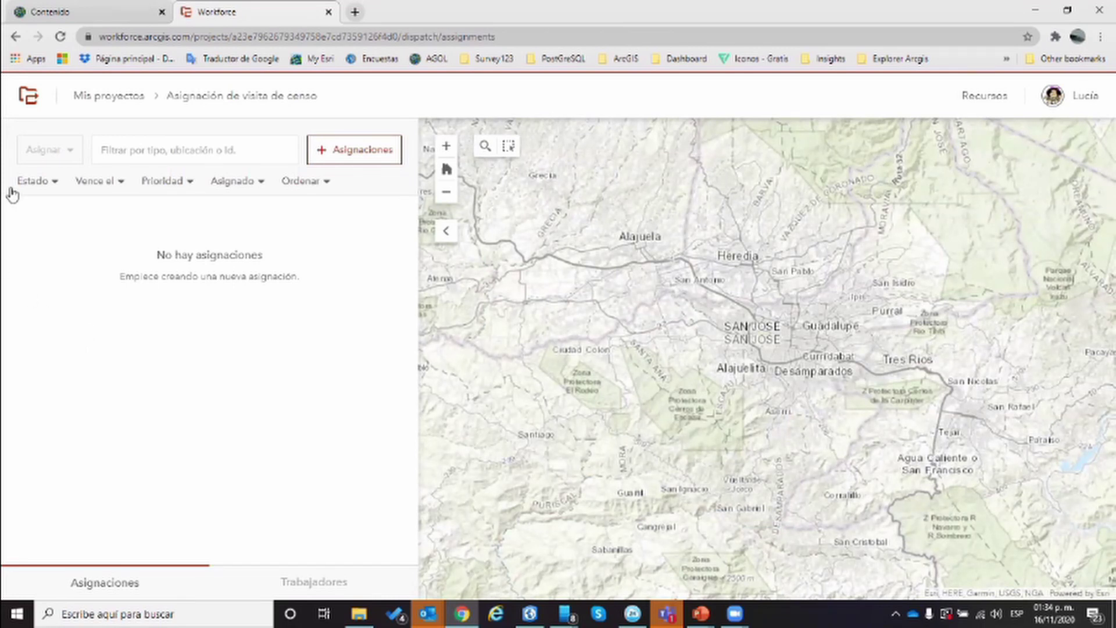
left_click_drag(670, 412, 674, 357)
scroll(794, 329, "up", 2)
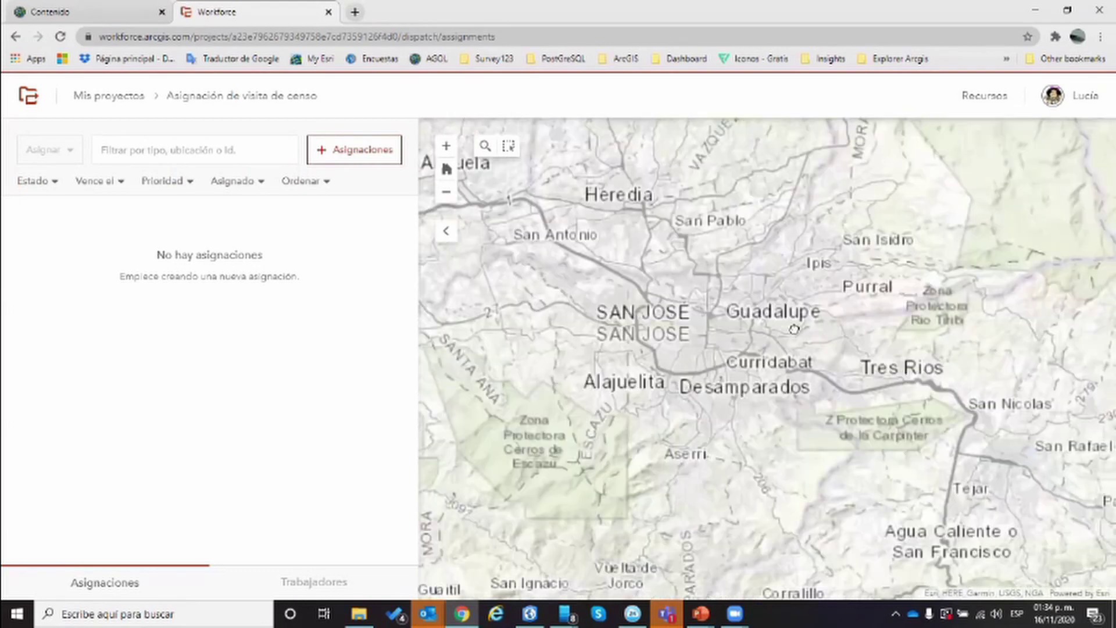
scroll(668, 317, "up", 2)
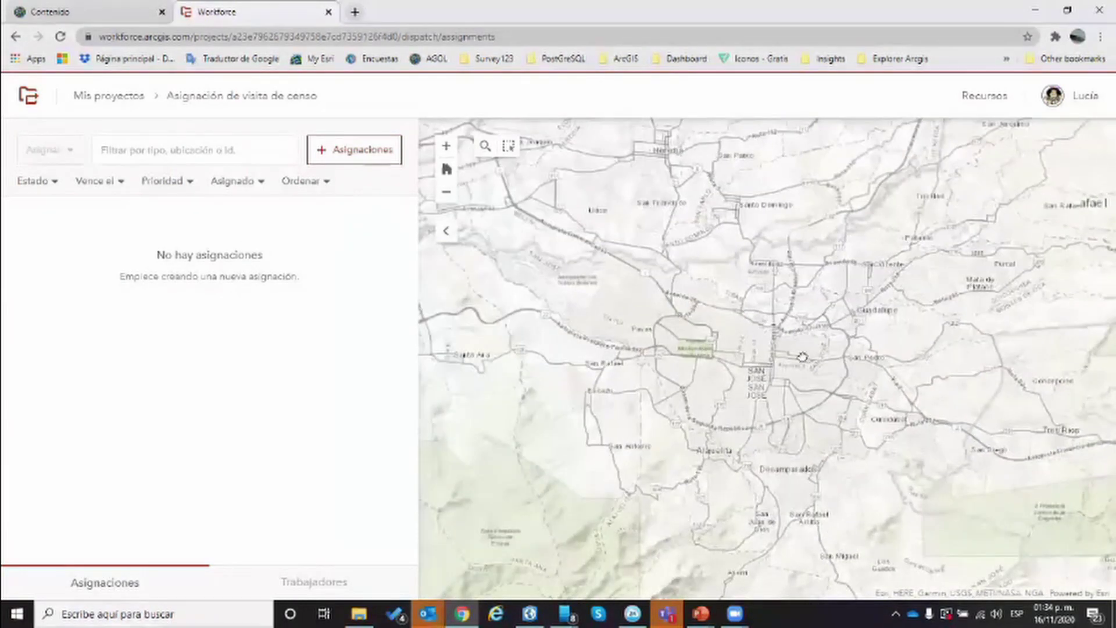
left_click_drag(667, 317, 758, 338)
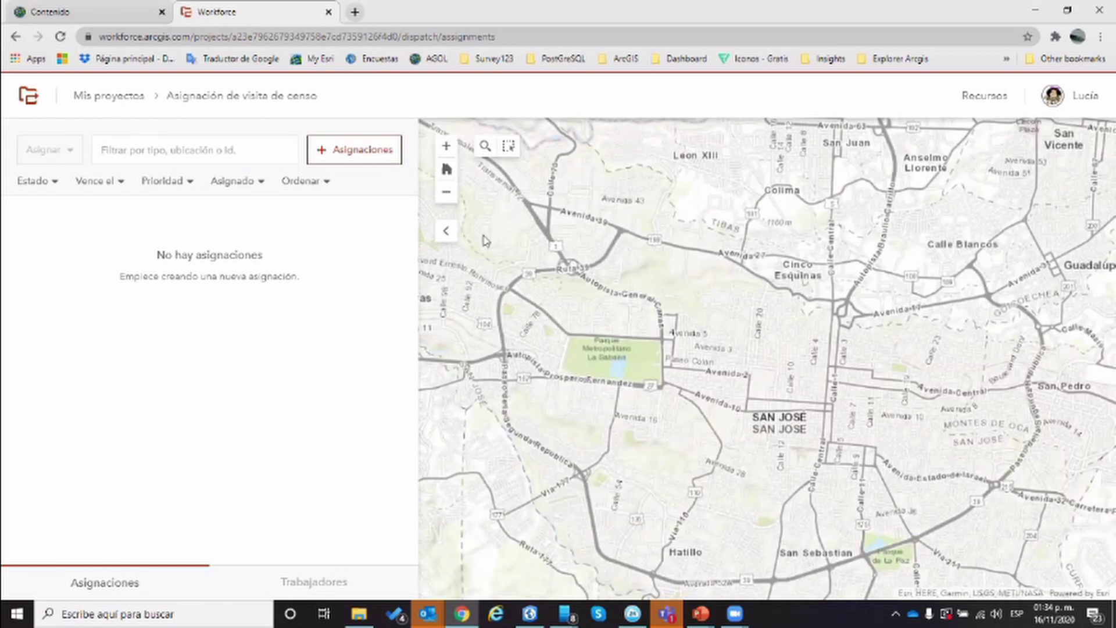
left_click(509, 146)
left_click_drag(567, 202, 887, 456)
Start a new assignment and set its assignment type to Censo Habitacional
left_click(321, 161)
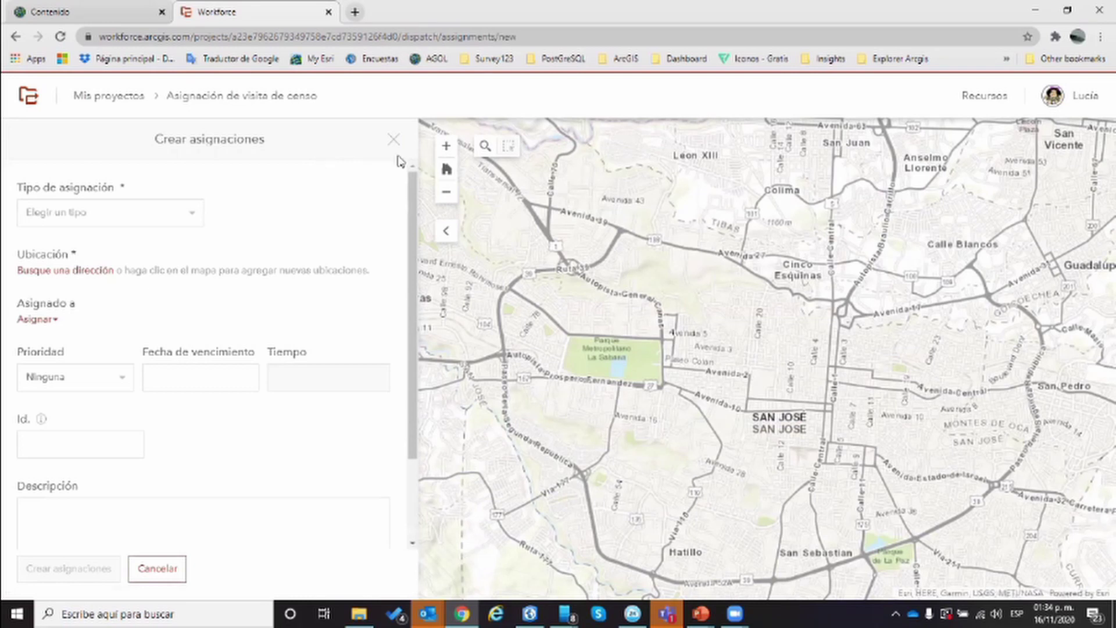
left_click(150, 220)
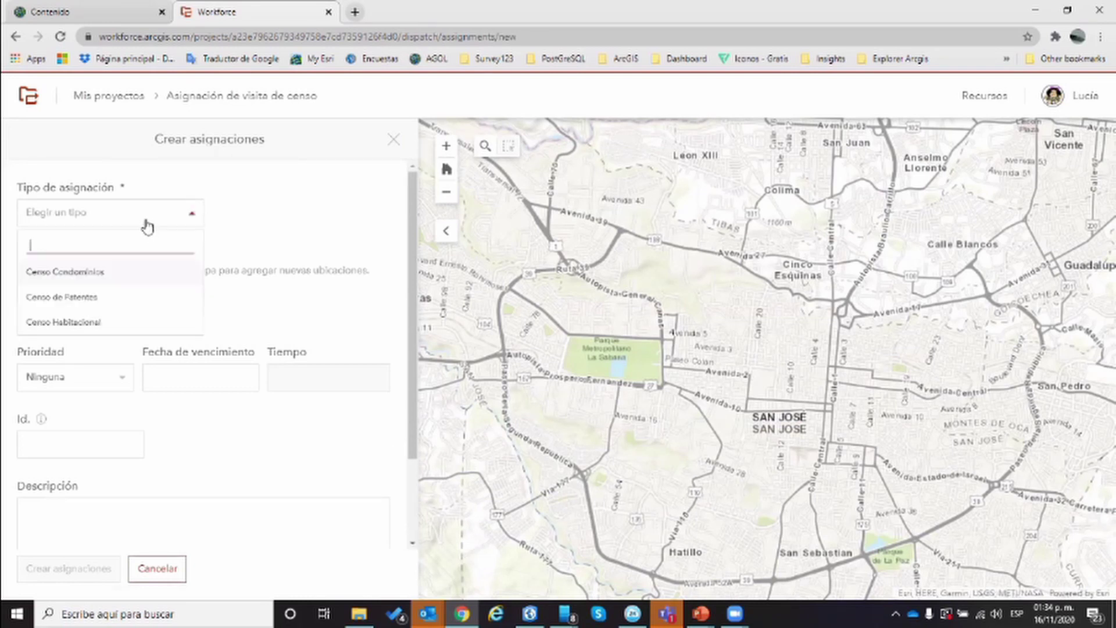
left_click(120, 324)
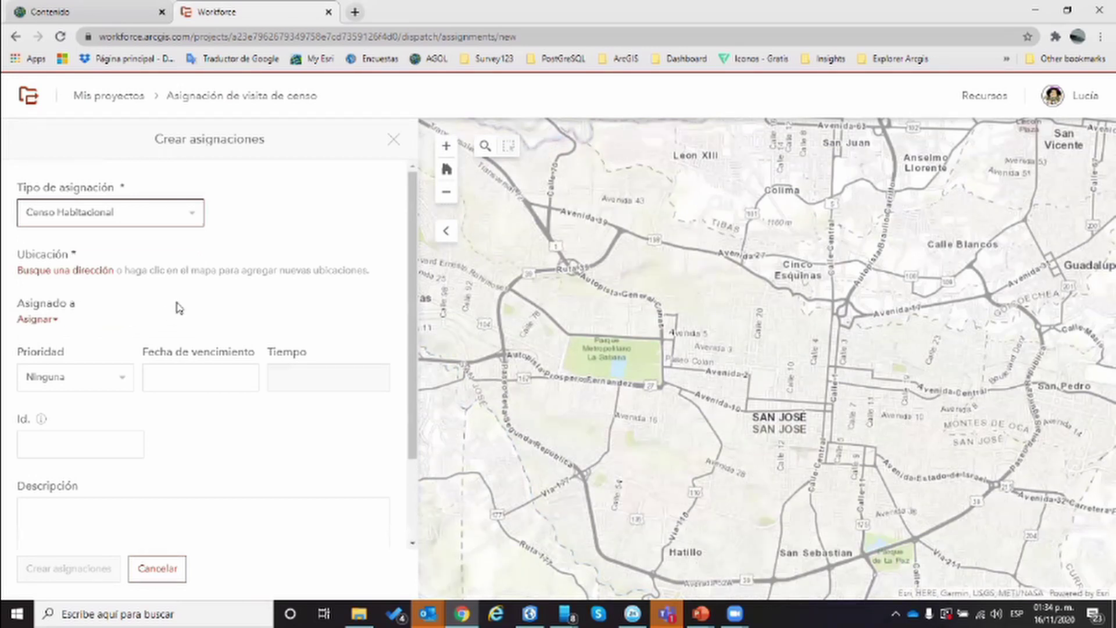
Find the new assignment's location on the map around Barrio México in San José
left_click(81, 272)
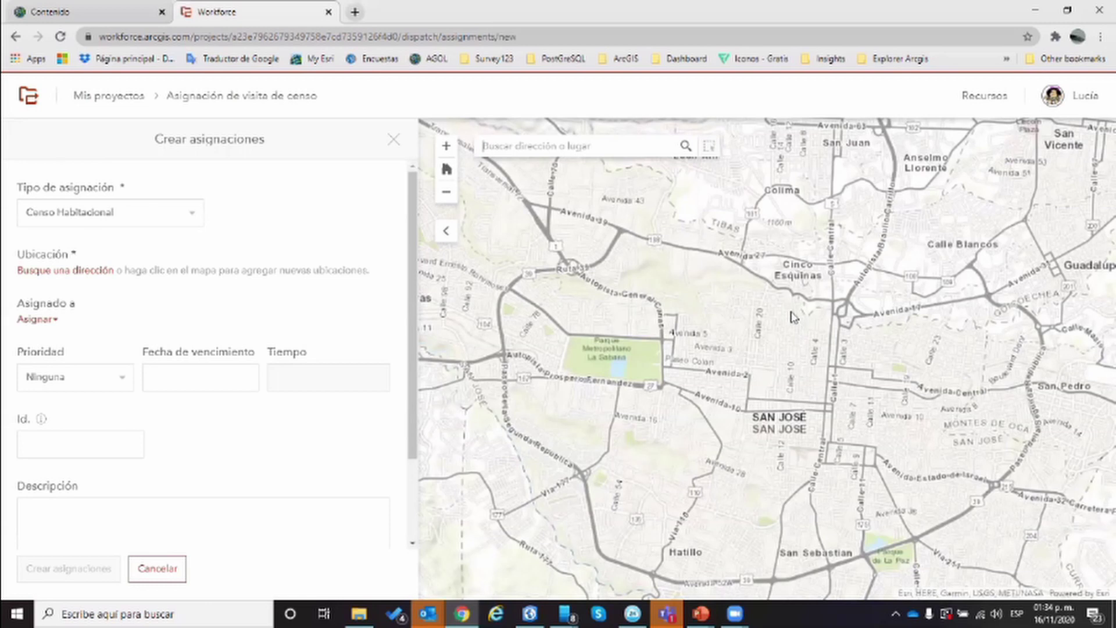
scroll(799, 312, "up", 5)
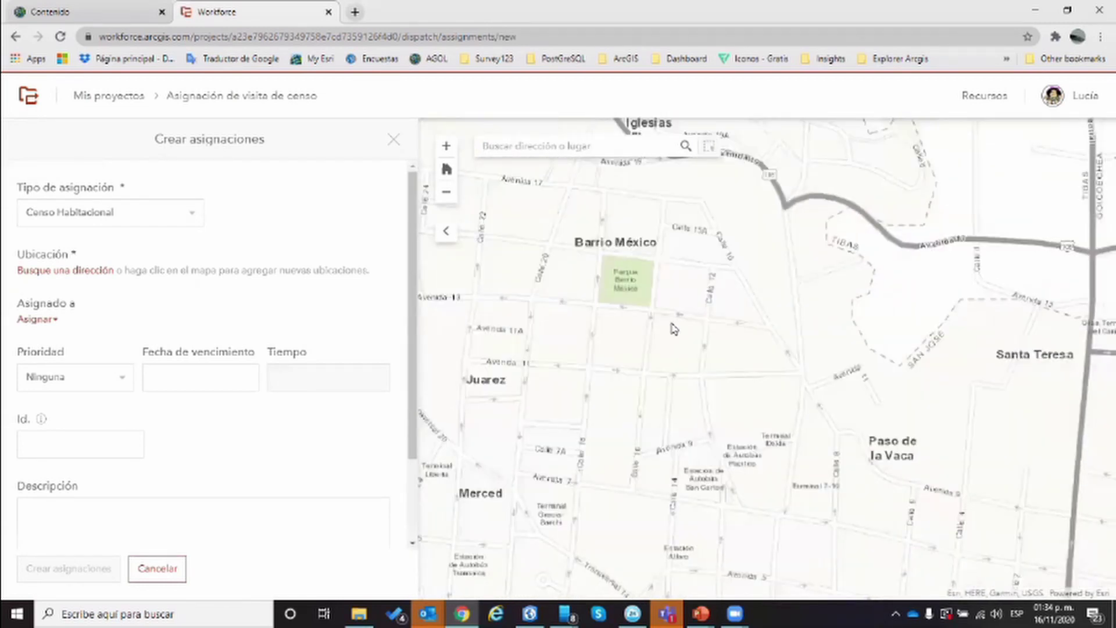